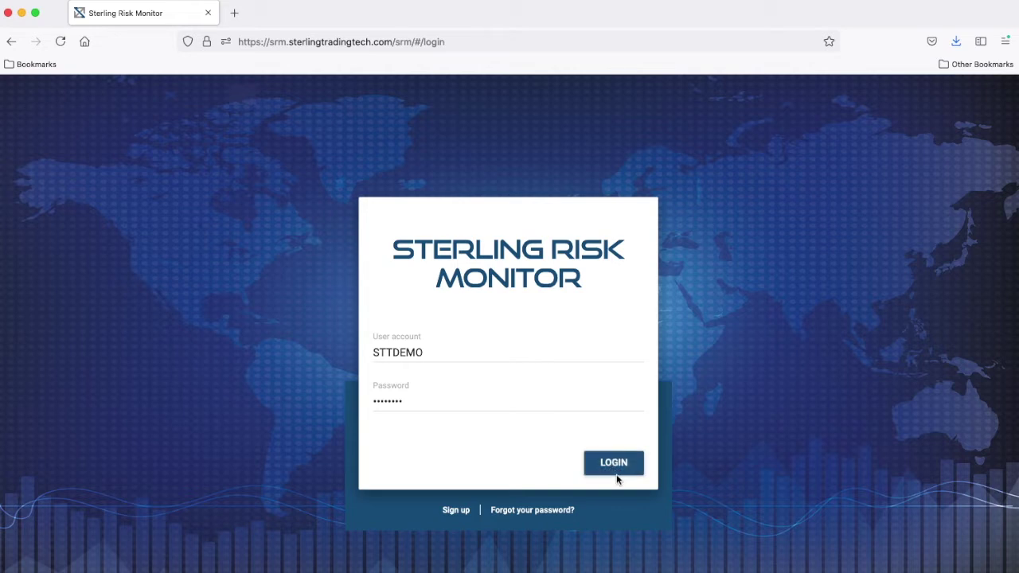
# - Log in to Sterling Risk Monitor with the account details already filled in
pyautogui.click(615, 468)
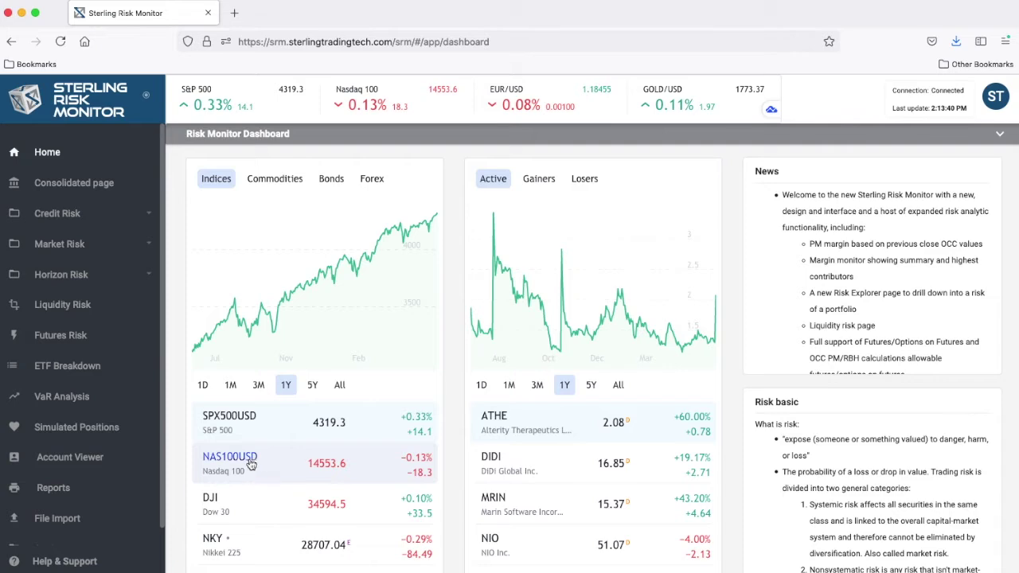
# - Switch to Excel and review the account positions in TestPos and the account equity values in TestEquityFile
pyautogui.moveTo(673, 571); pyautogui.dragTo(556, 124)
pyautogui.scroll(-10, 485, 396)
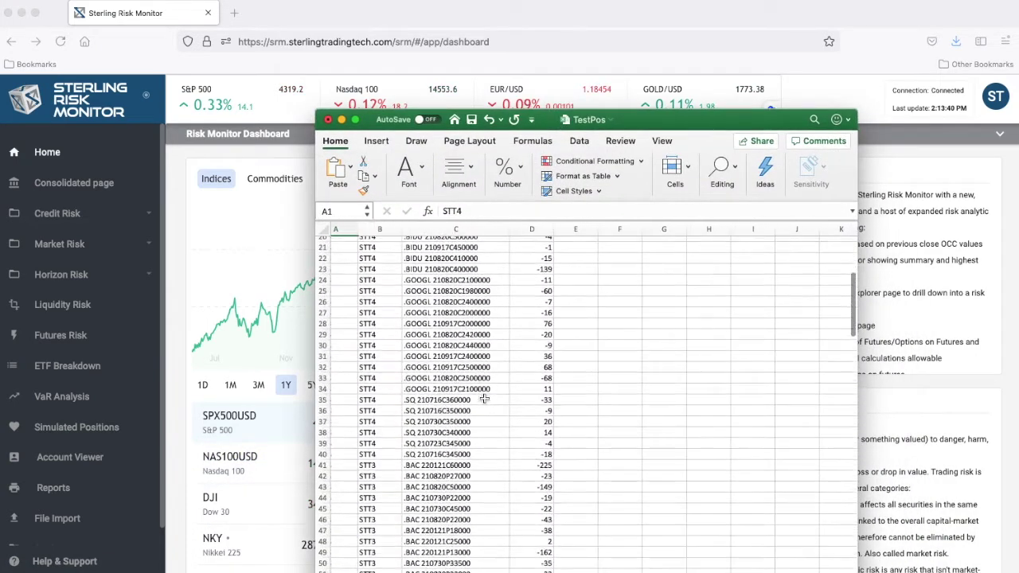
pyautogui.scroll(-8, 486, 397)
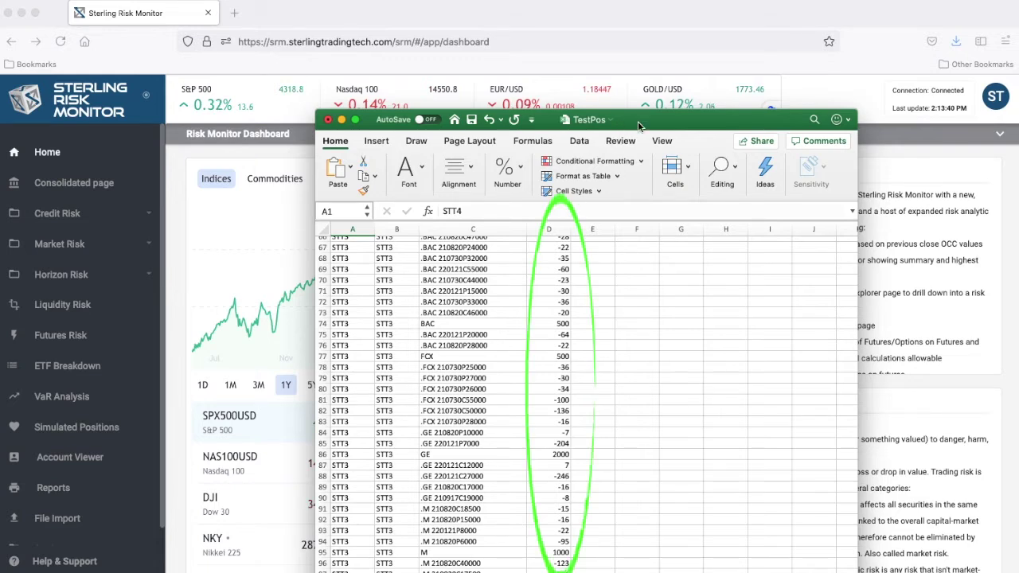
pyautogui.moveTo(638, 120); pyautogui.dragTo(685, 269)
pyautogui.moveTo(705, 320); pyautogui.dragTo(742, 571)
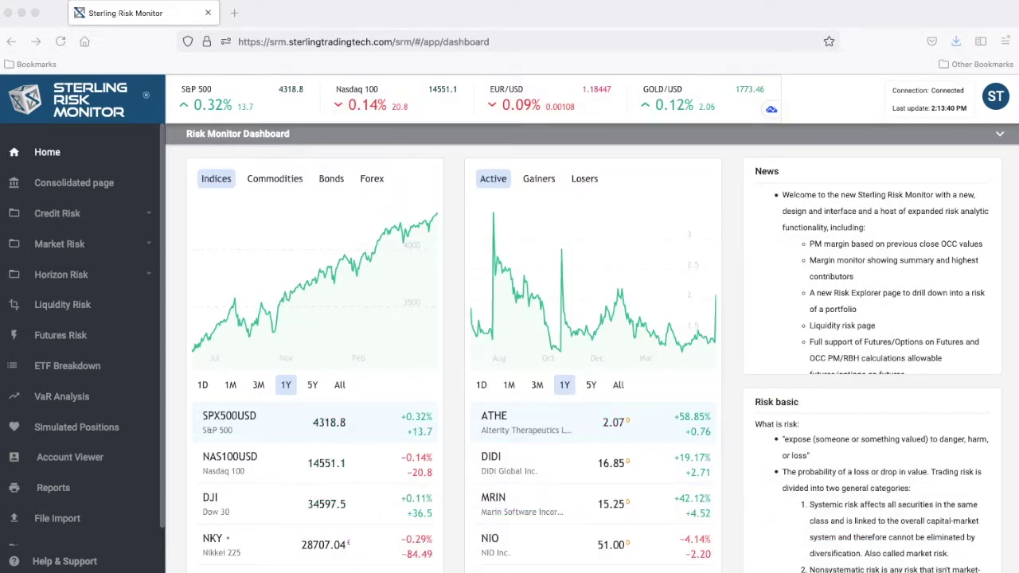
pyautogui.moveTo(509, 569); pyautogui.dragTo(623, 172)
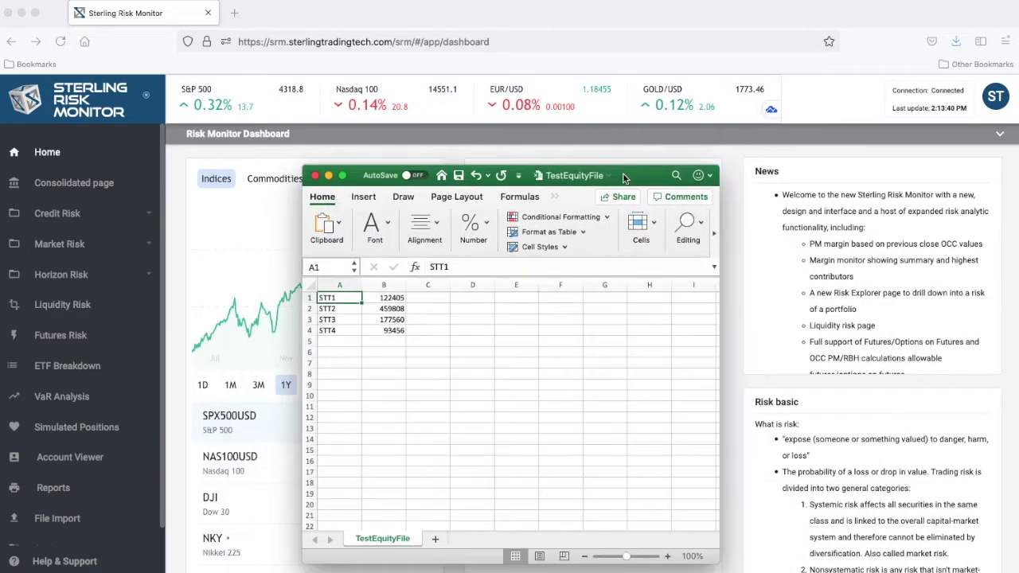
pyautogui.click(480, 342)
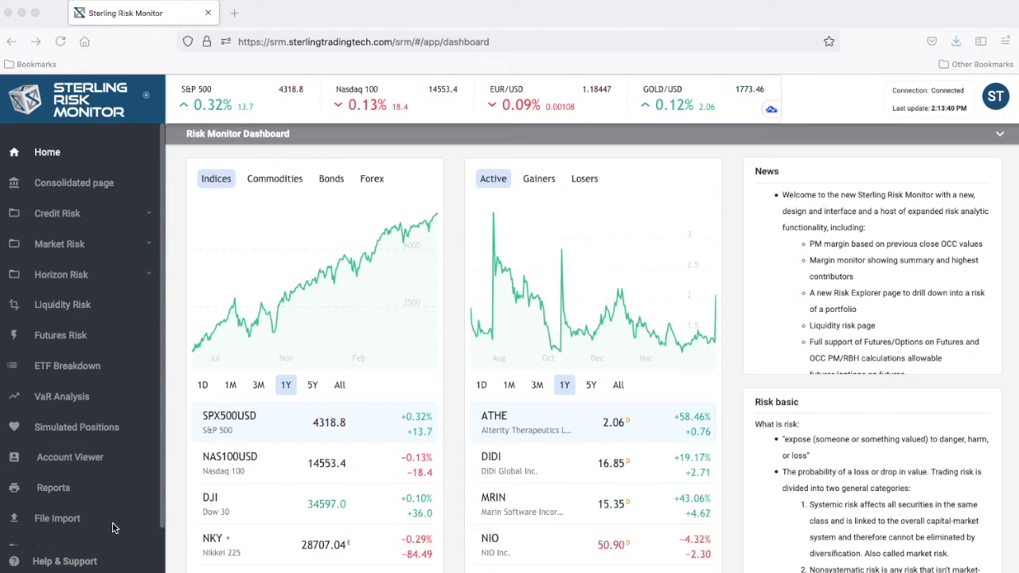
# - Import TestPos.csv in Sterling Risk Monitor as the positions file with Persist enabled, accepting the override of existing positions
pyautogui.click(57, 518)
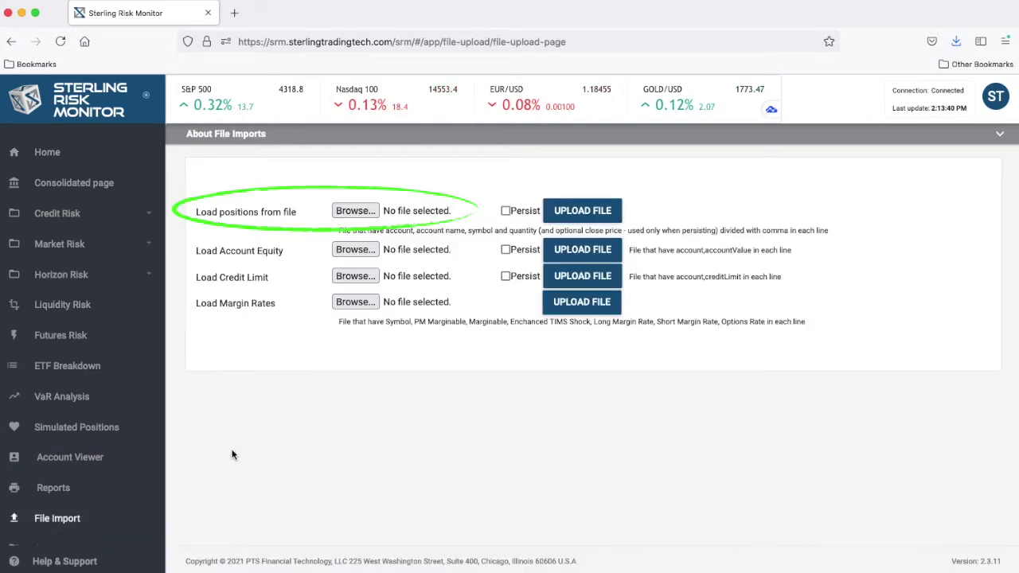
pyautogui.click(356, 212)
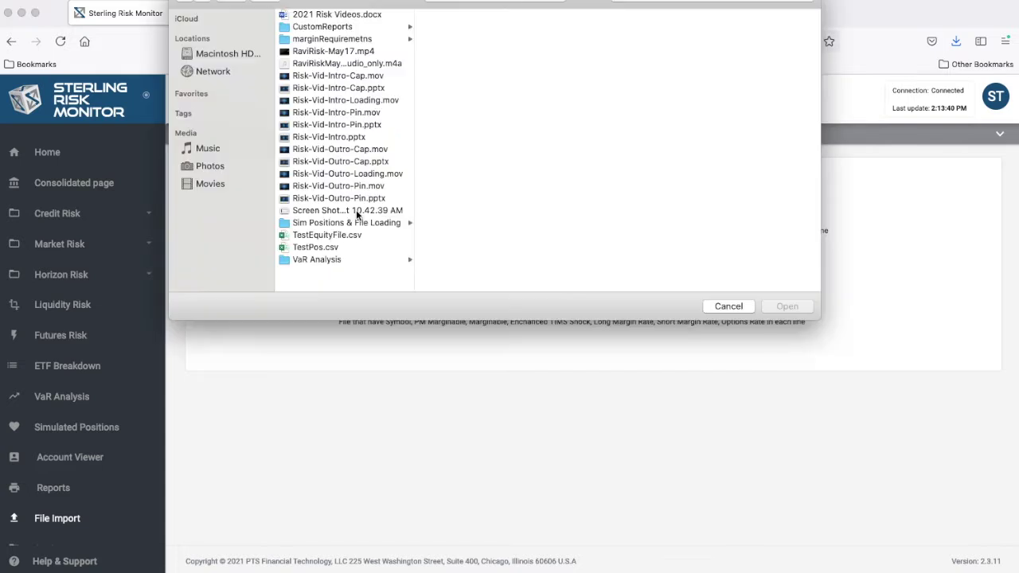
pyautogui.click(337, 247)
pyautogui.click(766, 304)
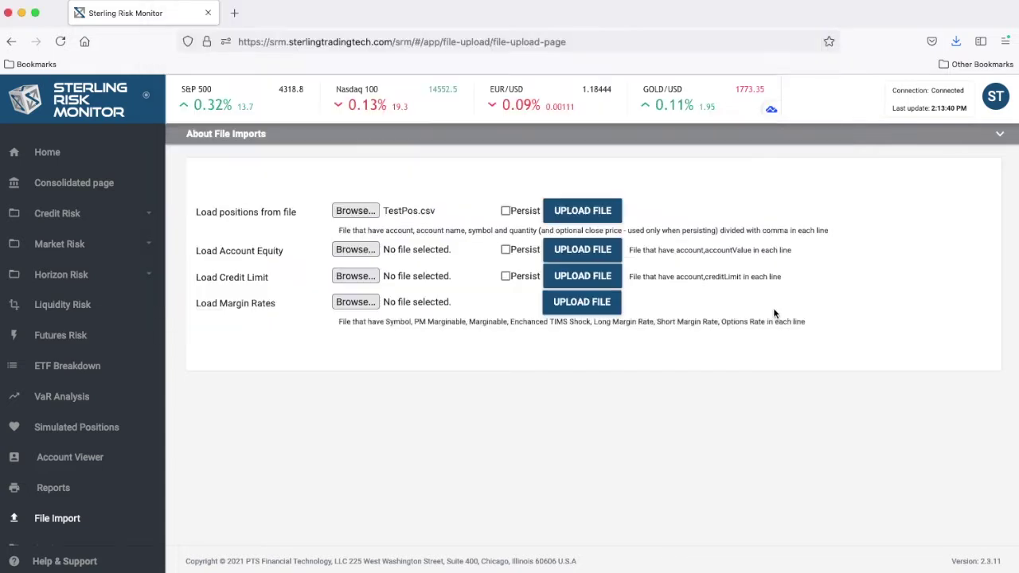
pyautogui.click(505, 211)
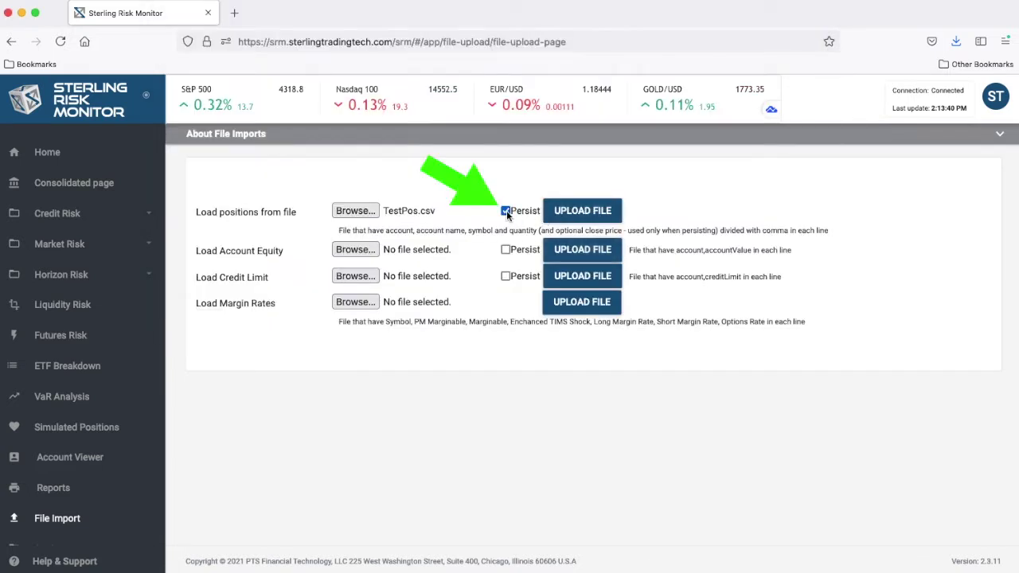
pyautogui.click(555, 213)
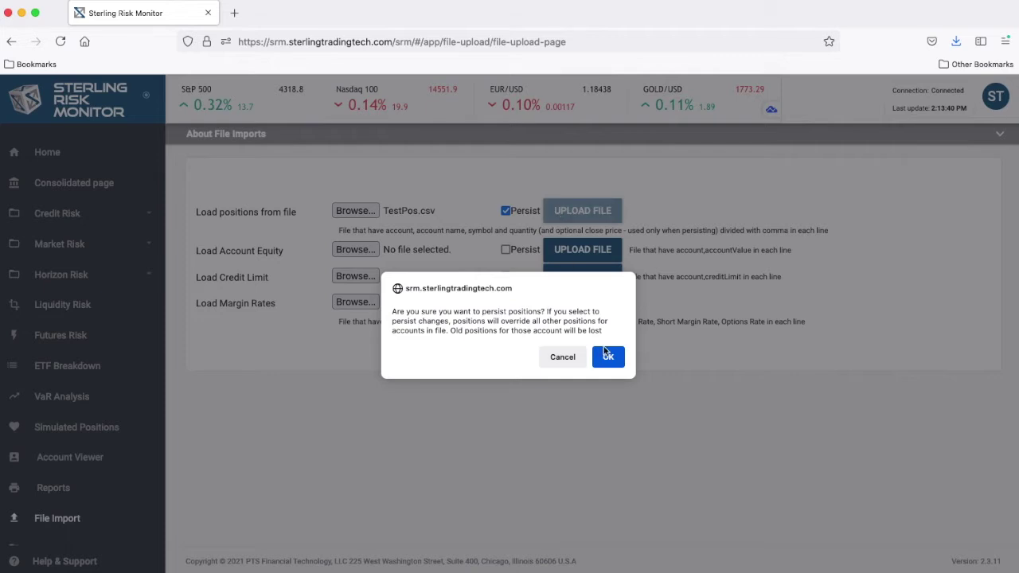
pyautogui.click(606, 356)
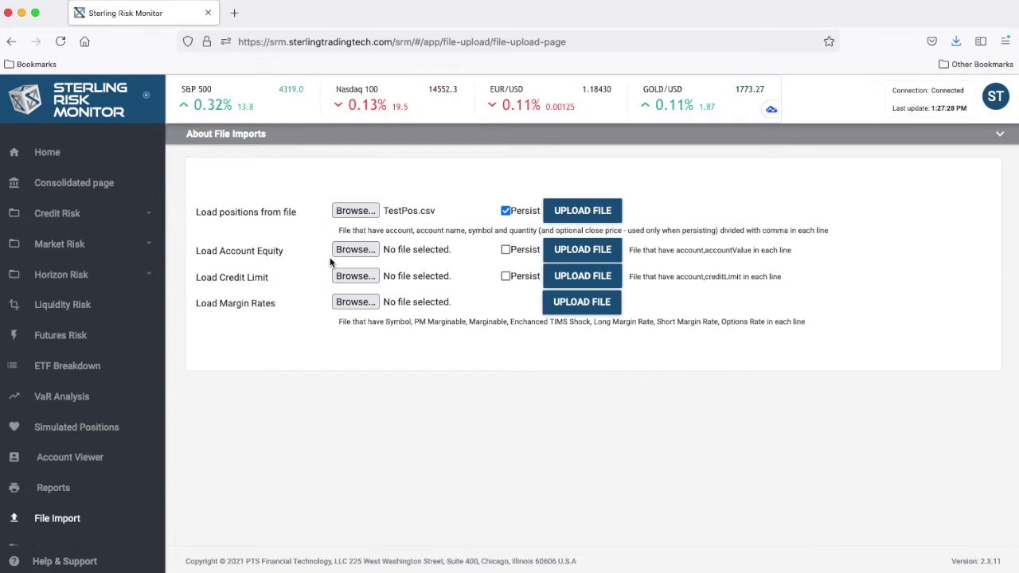
# - Import TestEquityFile.csv as the account equity file with Persist enabled, accepting the replacement of the old values
pyautogui.click(346, 250)
pyautogui.click(351, 235)
pyautogui.click(785, 306)
pyautogui.click(505, 250)
pyautogui.click(581, 252)
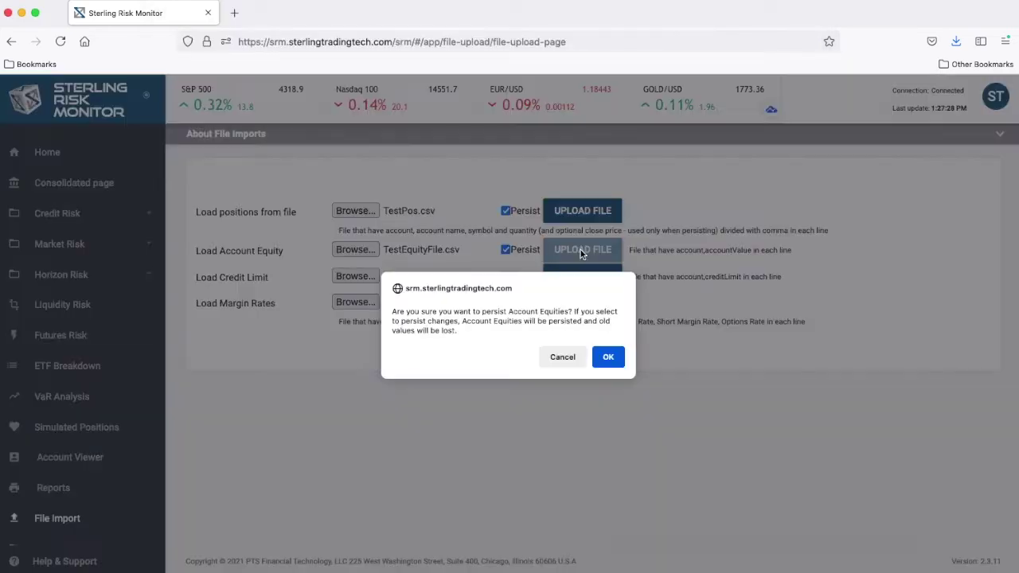
pyautogui.click(607, 357)
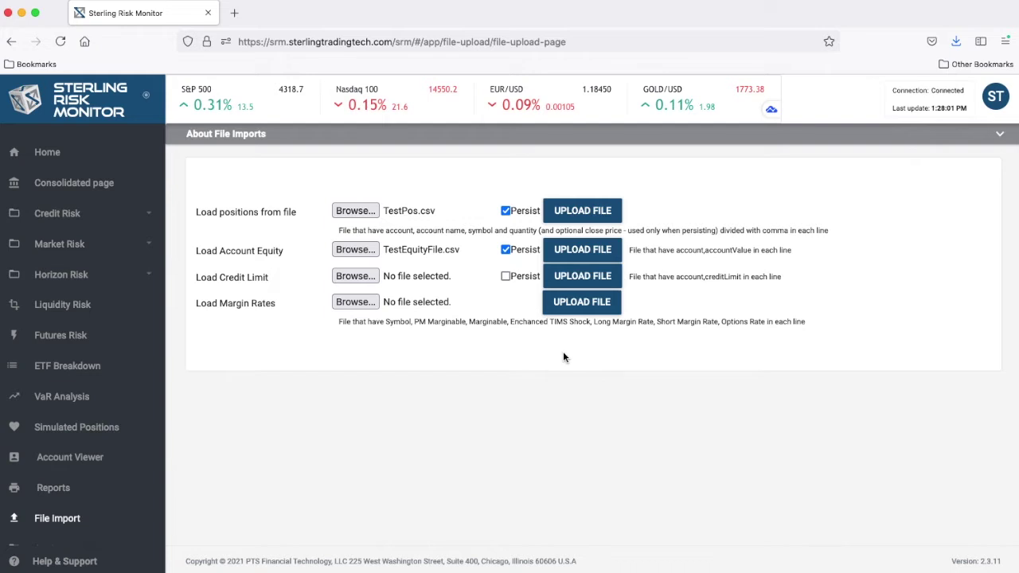
# - Examine the Risk Shocks table across its columns and drill into the AAPL positions of account STT4
pyautogui.click(46, 246)
pyautogui.click(49, 275)
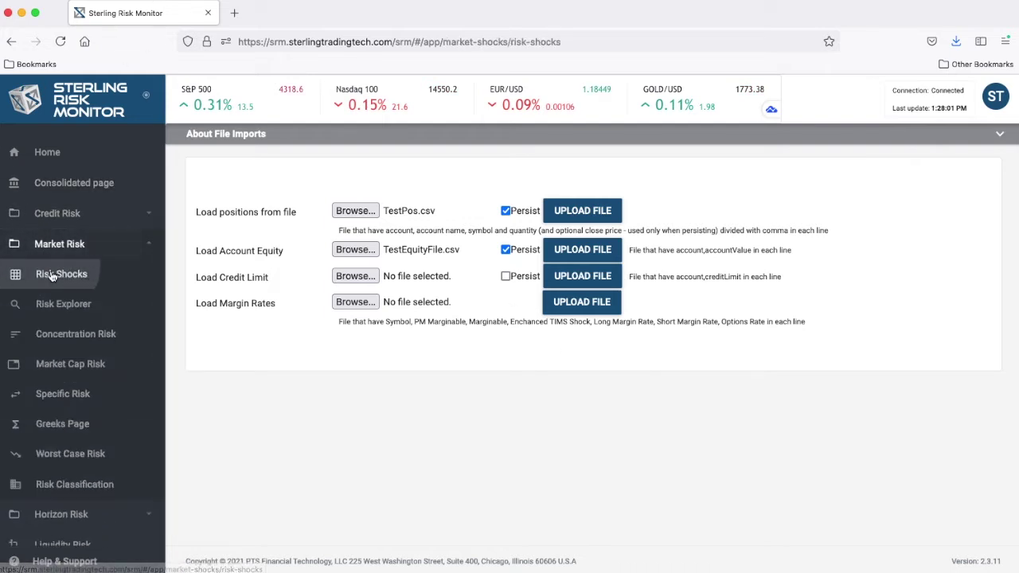
pyautogui.hscroll(3, 487, 397)
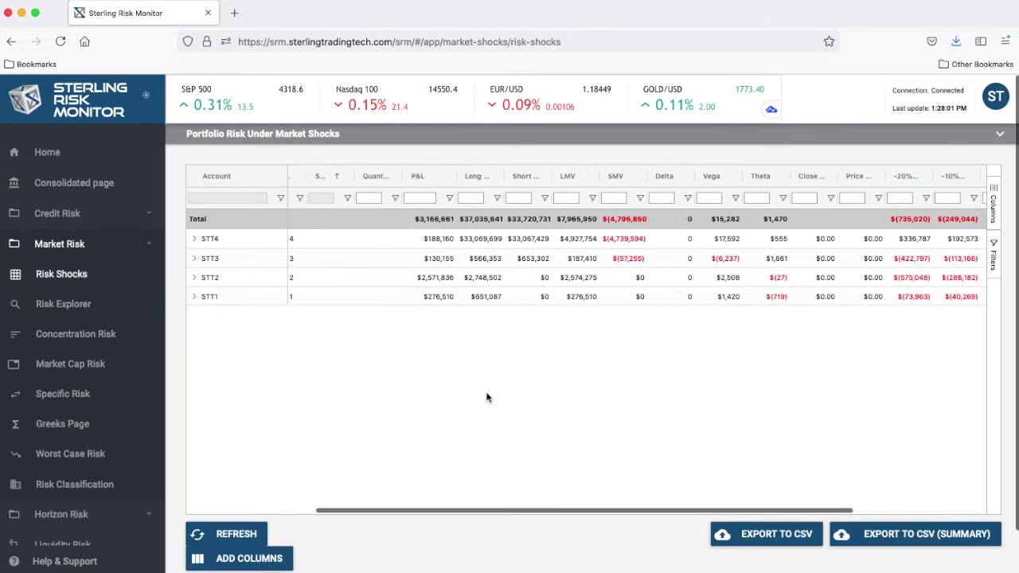
pyautogui.hscroll(5, 487, 397)
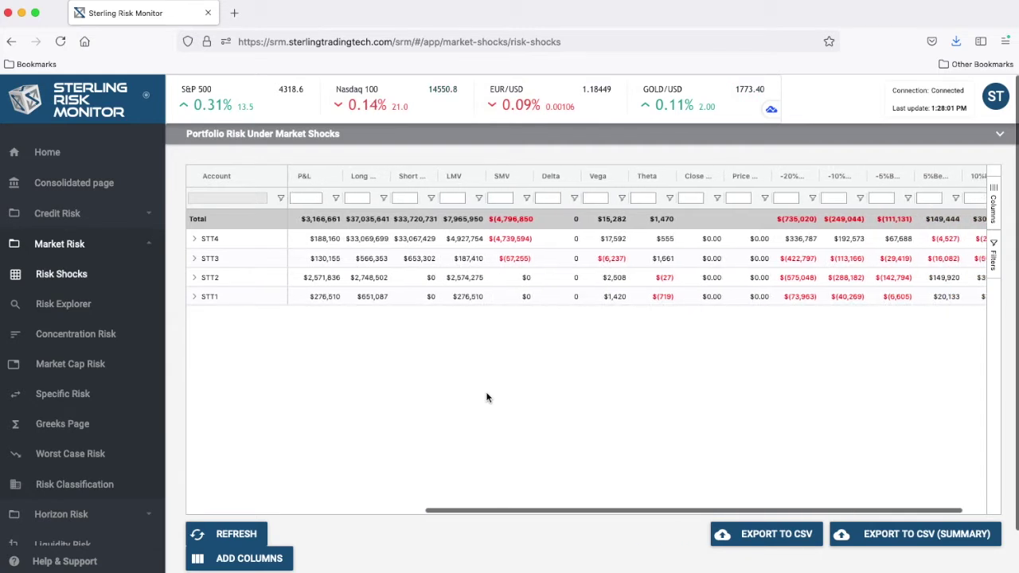
pyautogui.hscroll(-8, 487, 397)
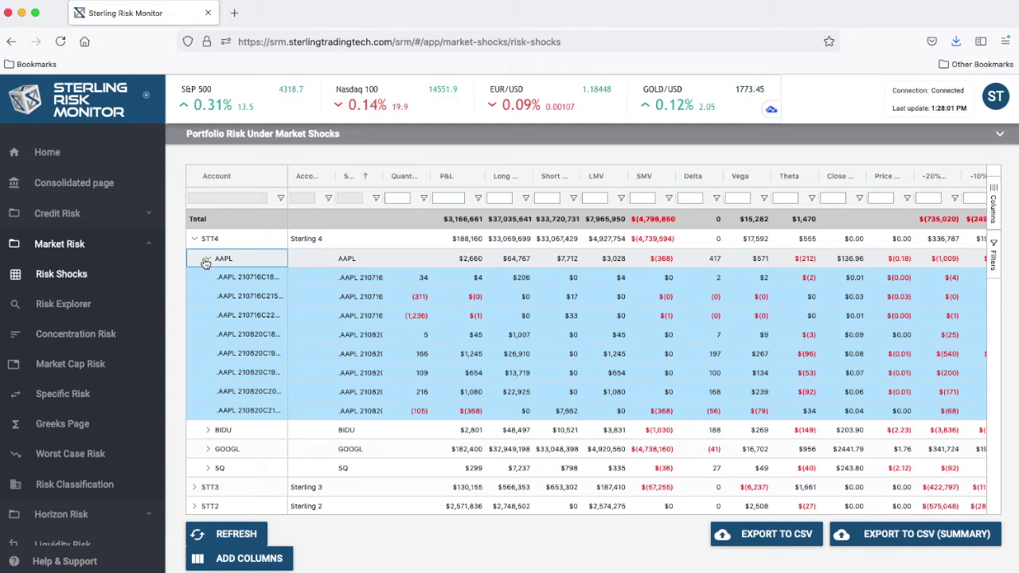
pyautogui.click(204, 262)
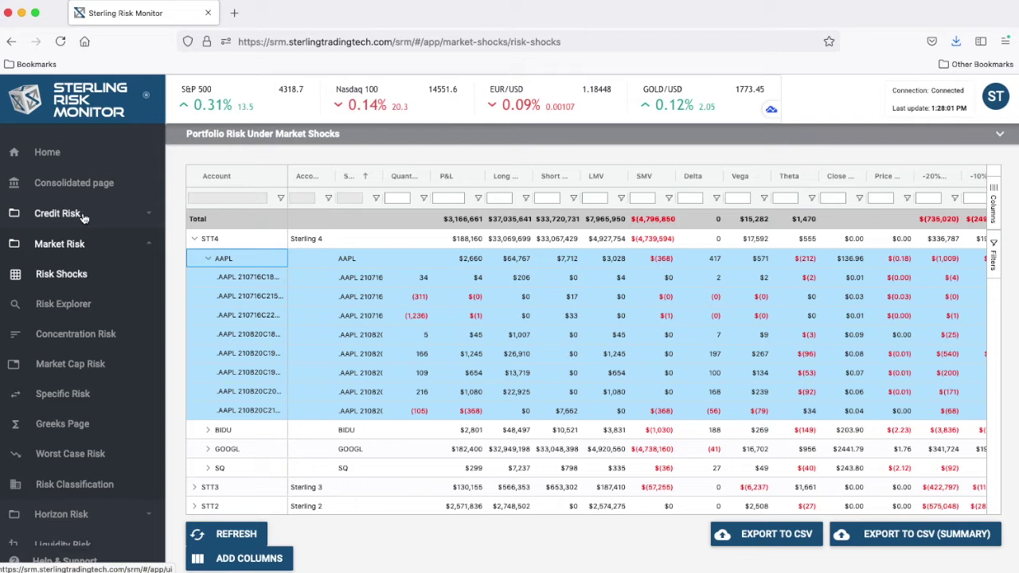
# - Review the Margin Monitor table and inspect the BIDU class group in the margin drill-down for account STT4
pyautogui.click(81, 216)
pyautogui.click(83, 244)
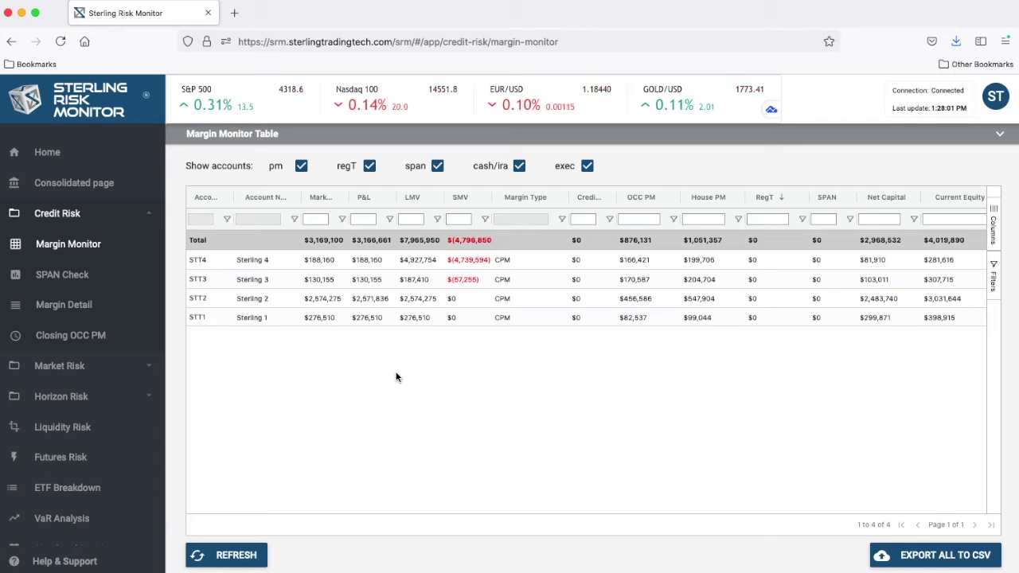
pyautogui.hscroll(5, 396, 377)
pyautogui.hscroll(8, 397, 378)
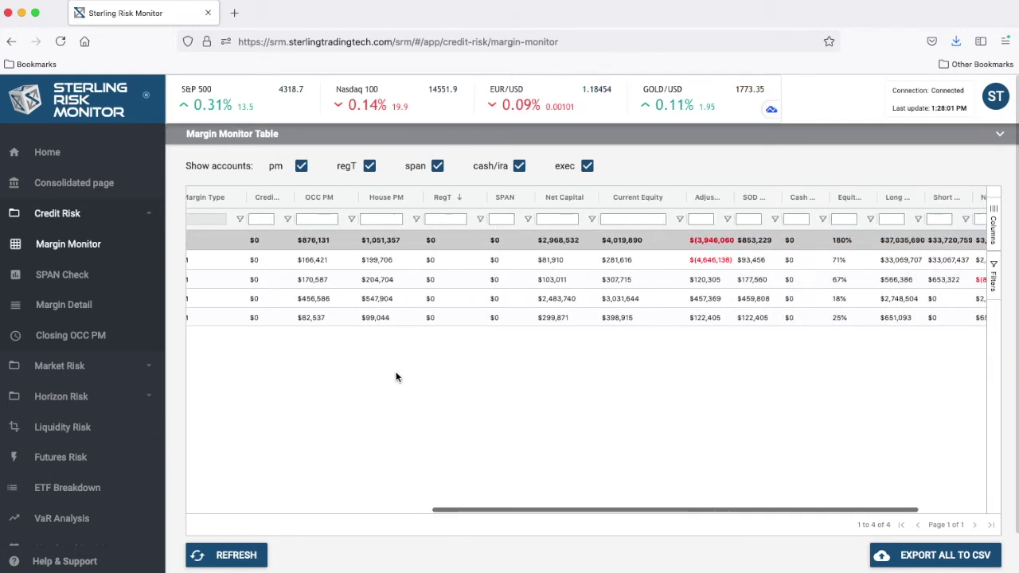
pyautogui.click(985, 262)
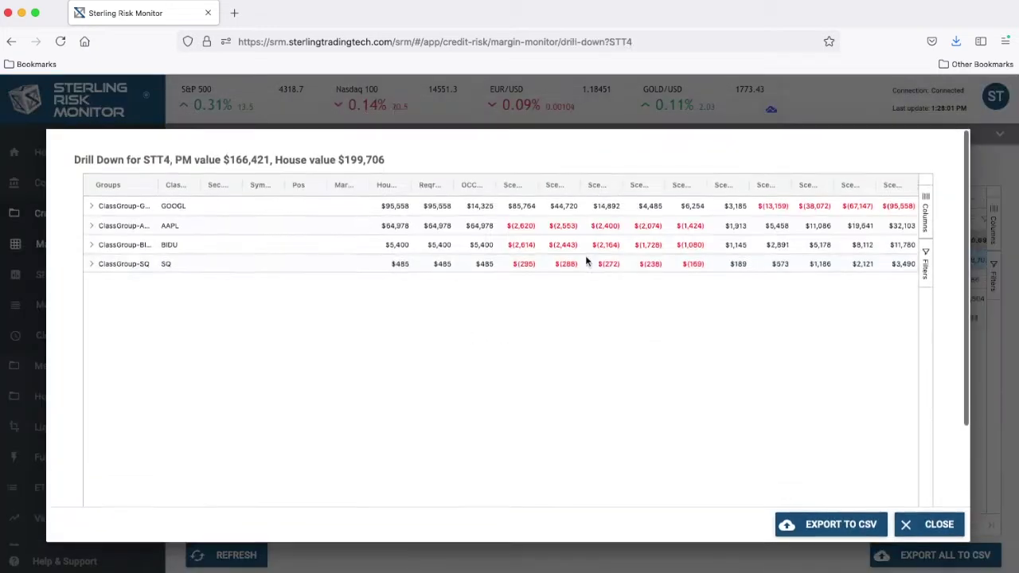
pyautogui.click(91, 226)
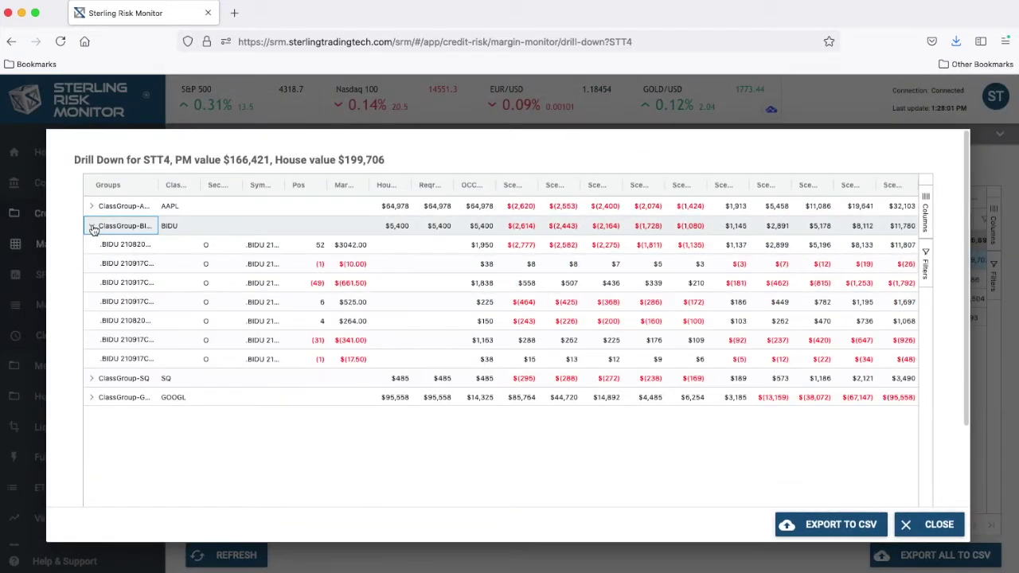
pyautogui.click(921, 524)
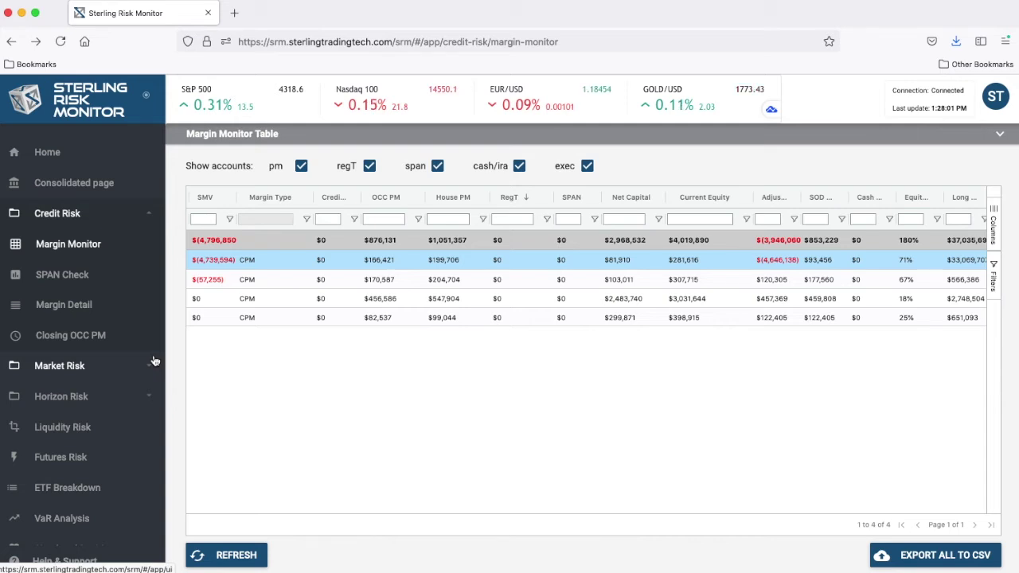
# - Examine account STT3 Sterling 3 in Risk Explorer, including its scenario chart, default scenarios and shock results table
pyautogui.click(85, 366)
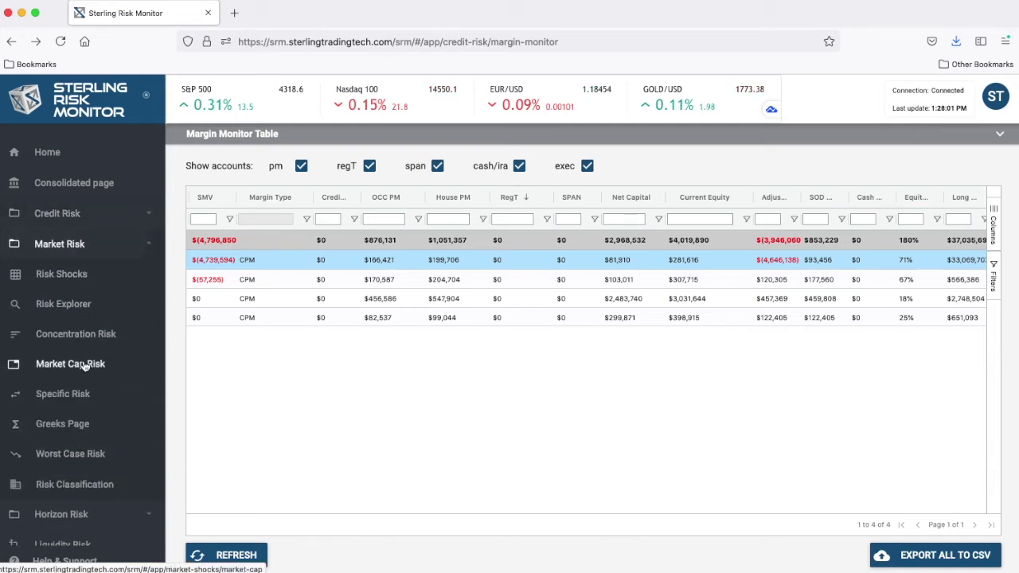
pyautogui.click(77, 306)
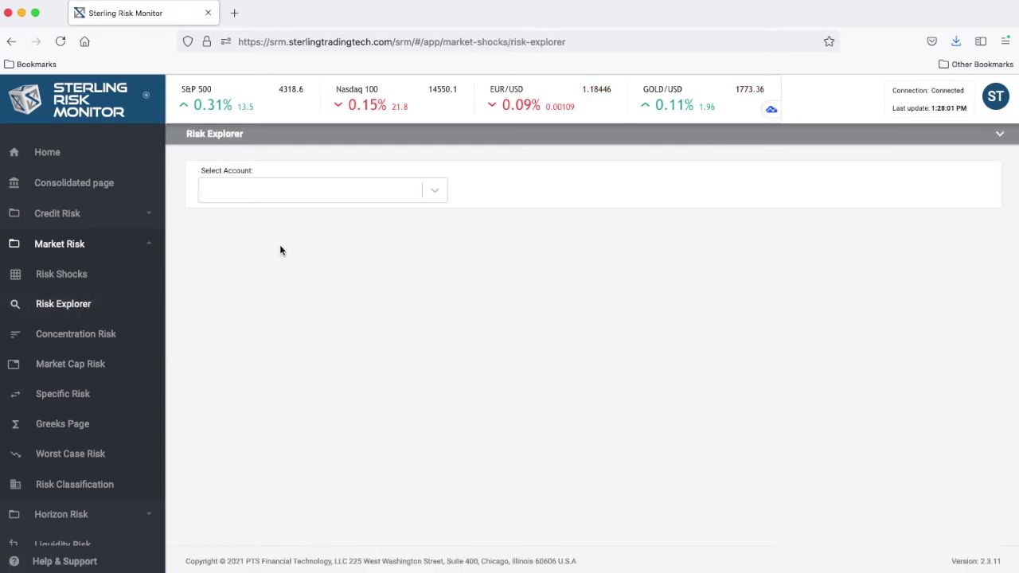
pyautogui.click(432, 198)
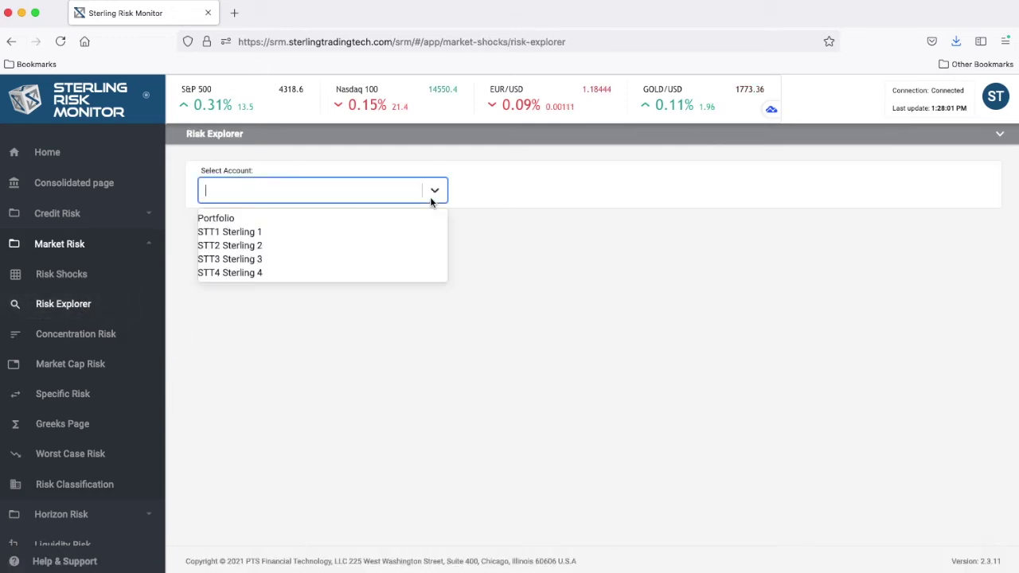
pyautogui.click(364, 264)
pyautogui.click(766, 507)
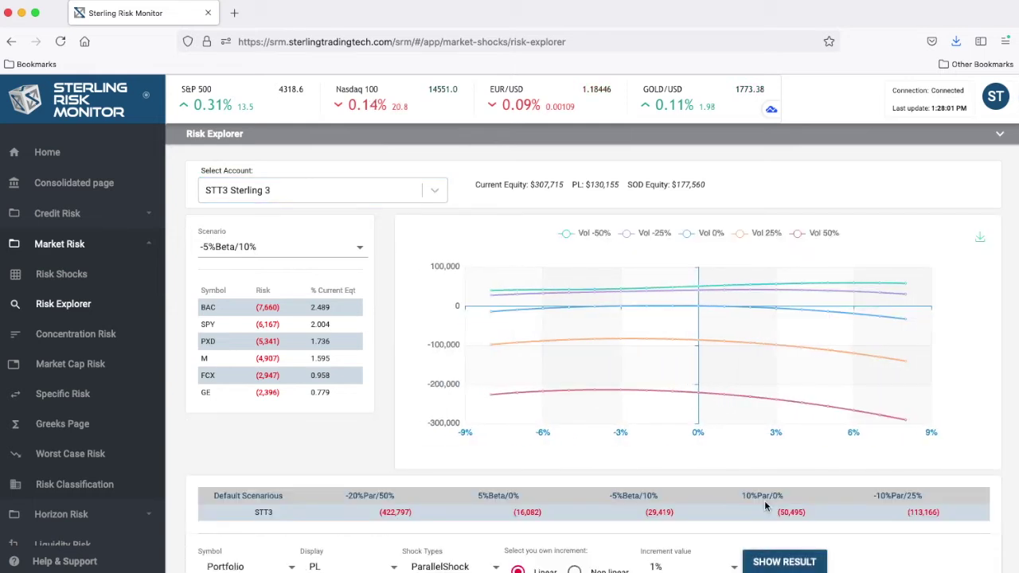
pyautogui.scroll(-3, 765, 506)
pyautogui.scroll(-2, 780, 514)
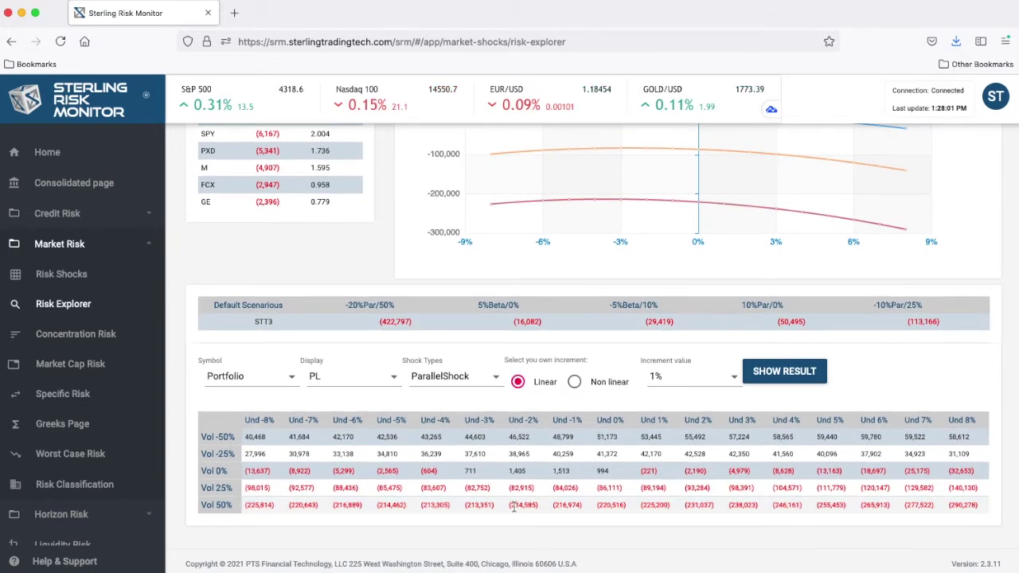
pyautogui.scroll(2, 518, 525)
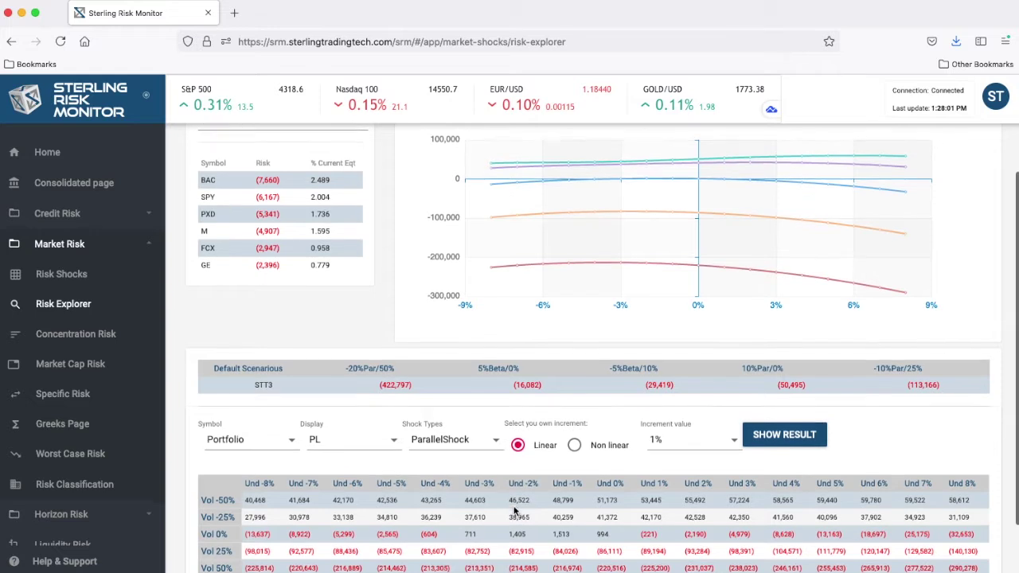
pyautogui.scroll(4, 515, 512)
pyautogui.scroll(1, 515, 512)
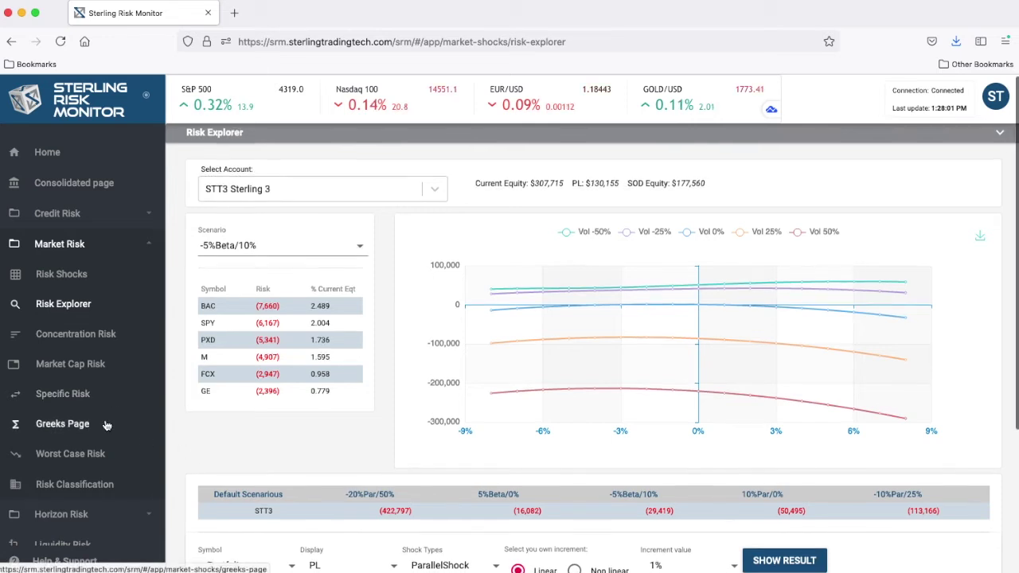
# - Return to the Risk Shocks table and drill into account STT3 down to its SPY positions
pyautogui.scroll(-2, 106, 424)
pyautogui.scroll(-4, 106, 426)
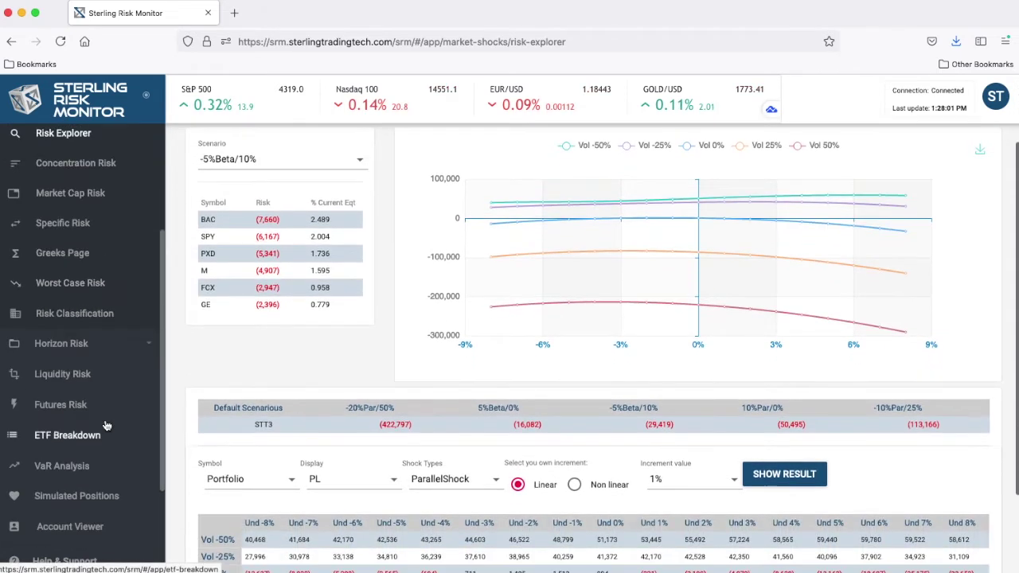
pyautogui.scroll(-3, 105, 426)
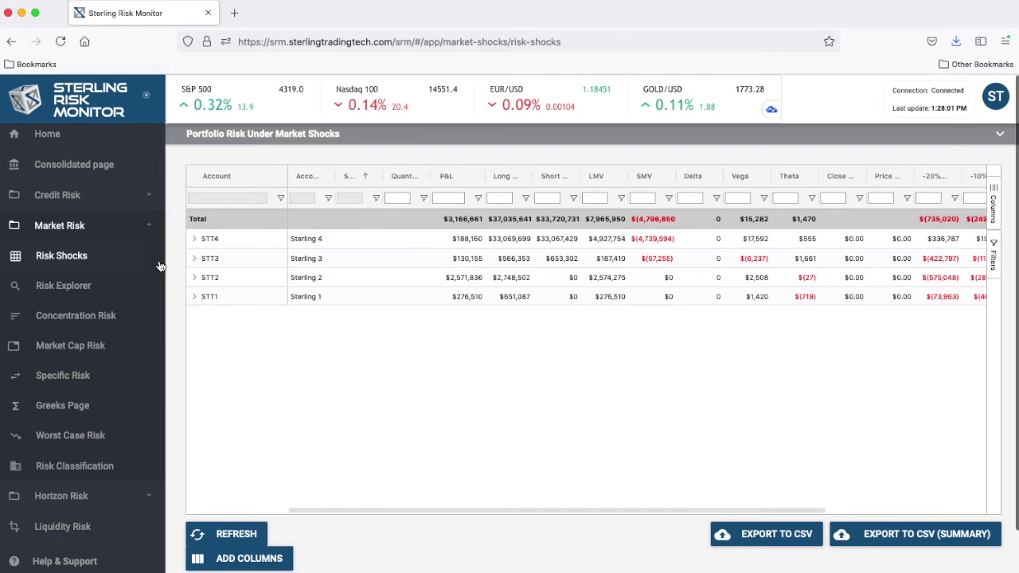
pyautogui.click(194, 259)
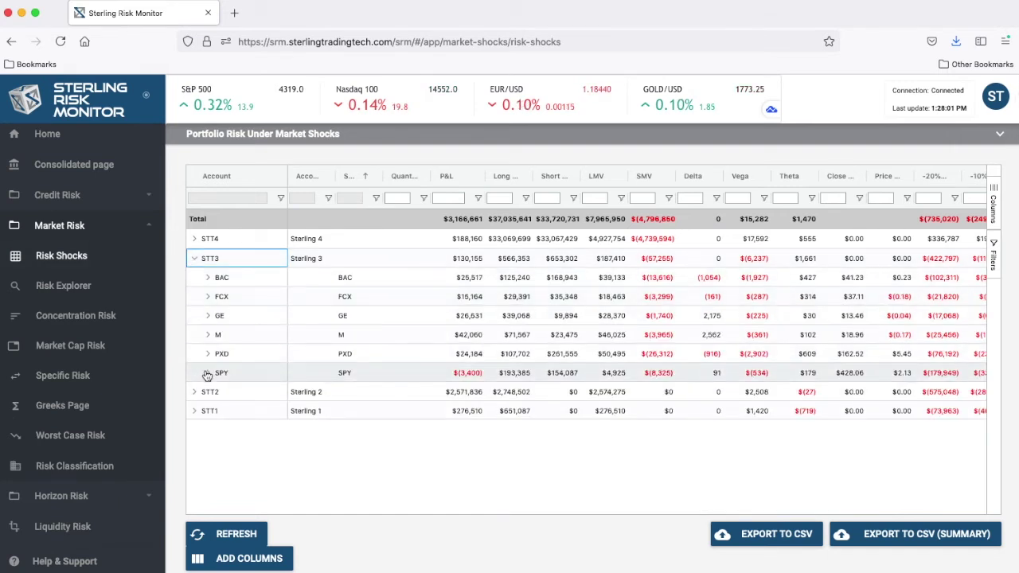
pyautogui.click(207, 374)
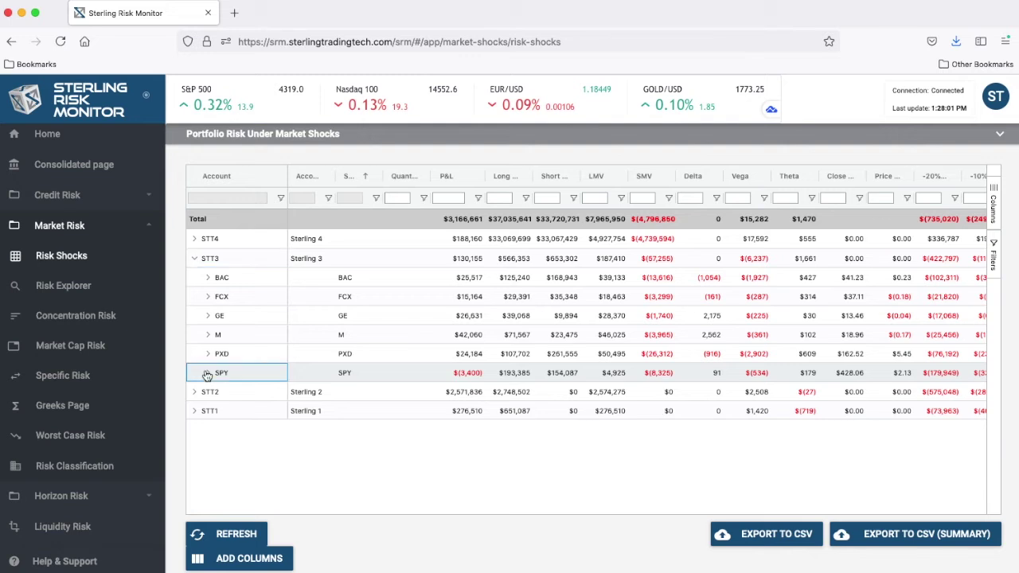
# - Examine the individual SPY option positions of account STT3 in the Risk Shocks table
pyautogui.scroll(-3, 203, 411)
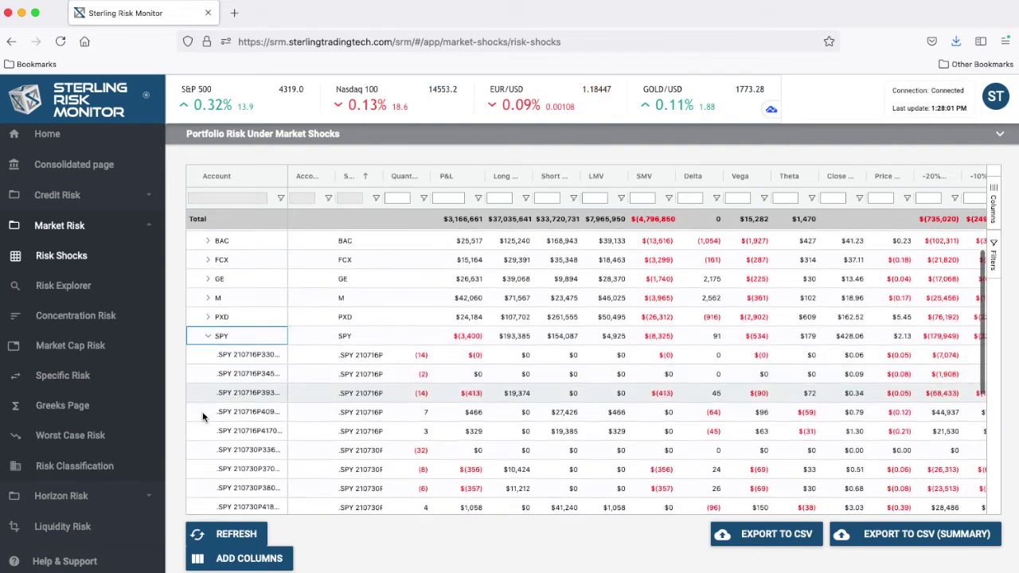
pyautogui.scroll(-1, 202, 411)
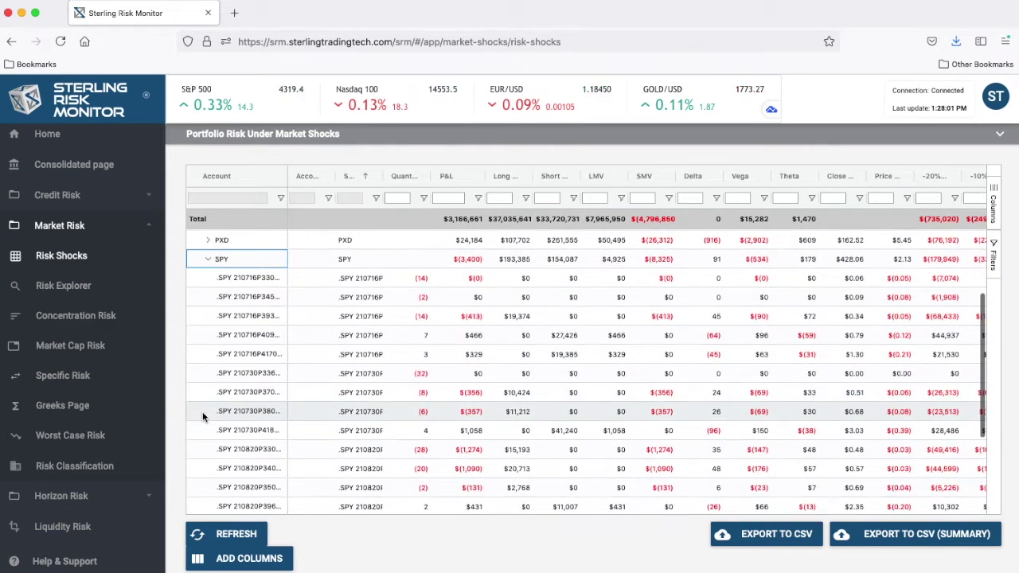
pyautogui.scroll(-1, 202, 411)
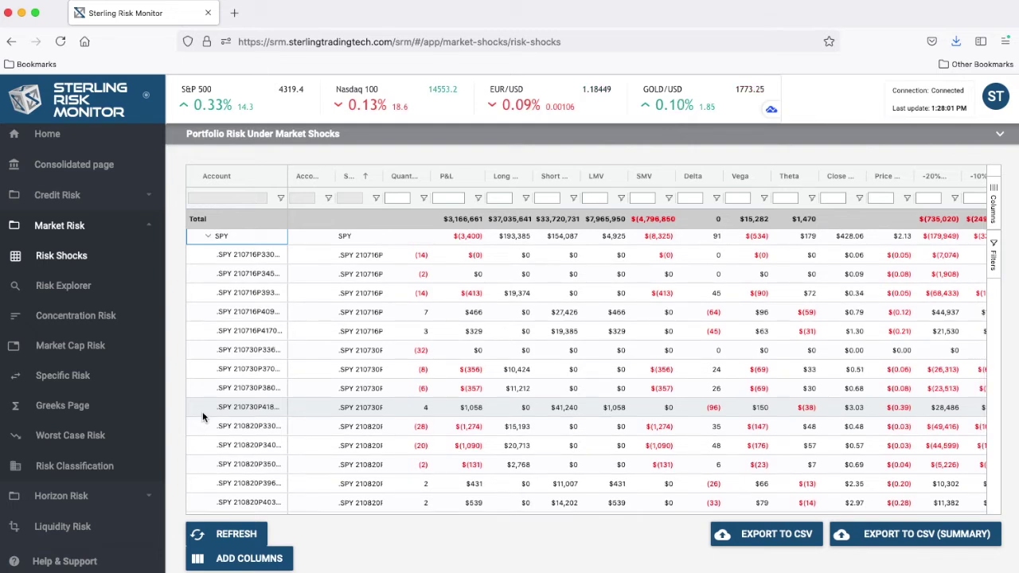
pyautogui.scroll(5, 202, 412)
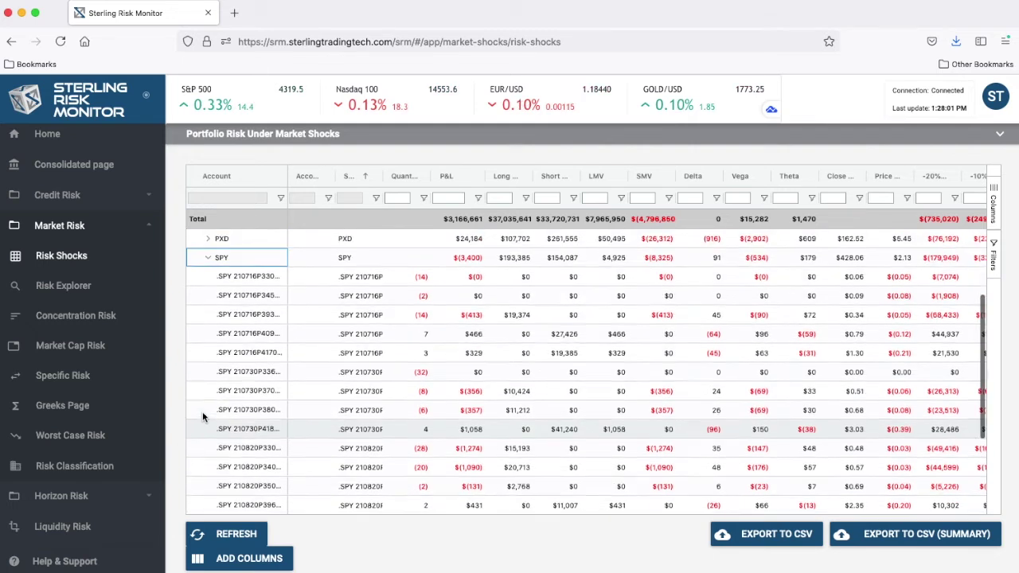
pyautogui.scroll(1, 202, 412)
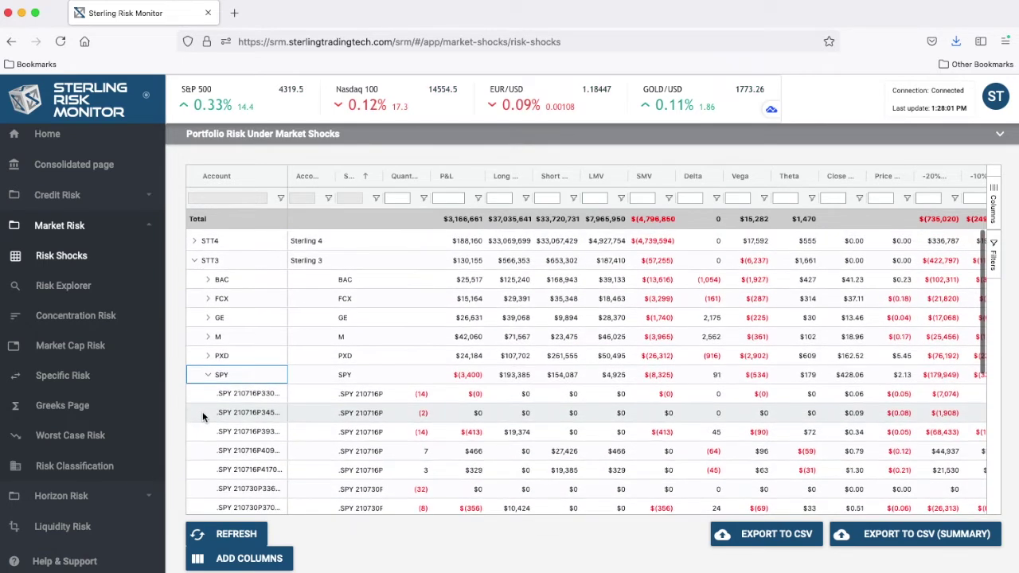
# - Go to the Simulated Positions page and choose account STT3 Sterling 3
pyautogui.scroll(-5, 152, 429)
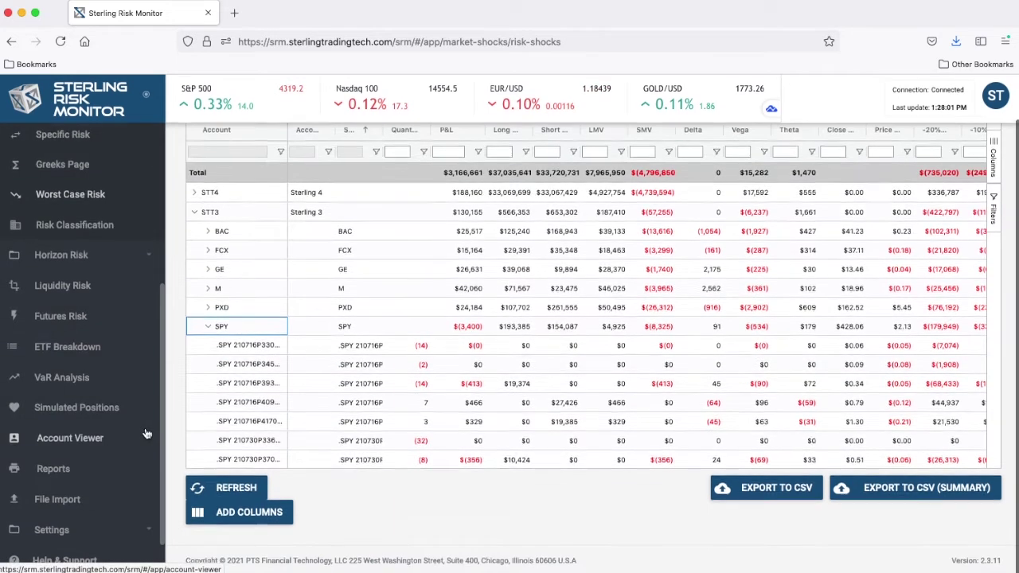
pyautogui.click(117, 407)
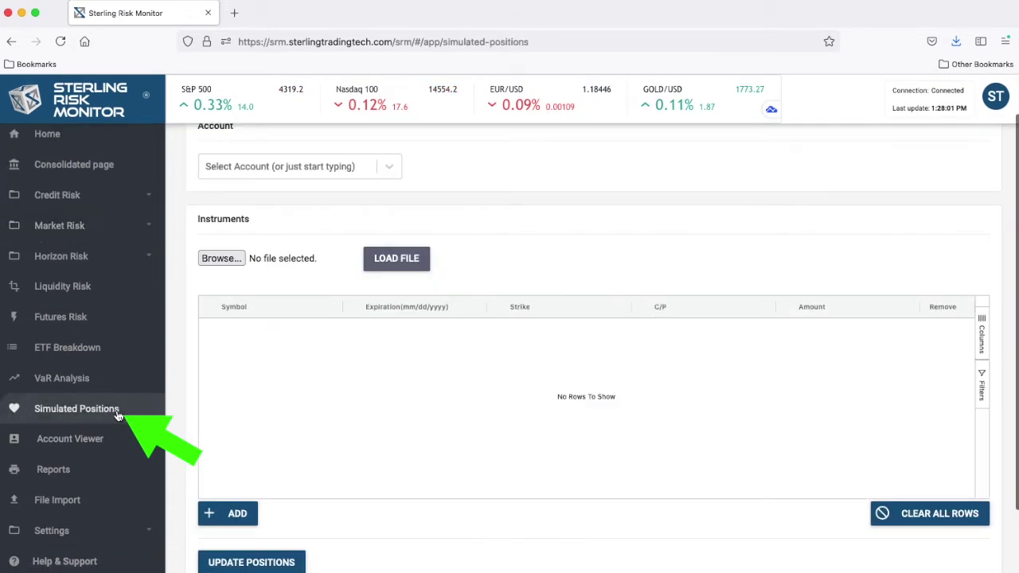
pyautogui.scroll(1, 221, 362)
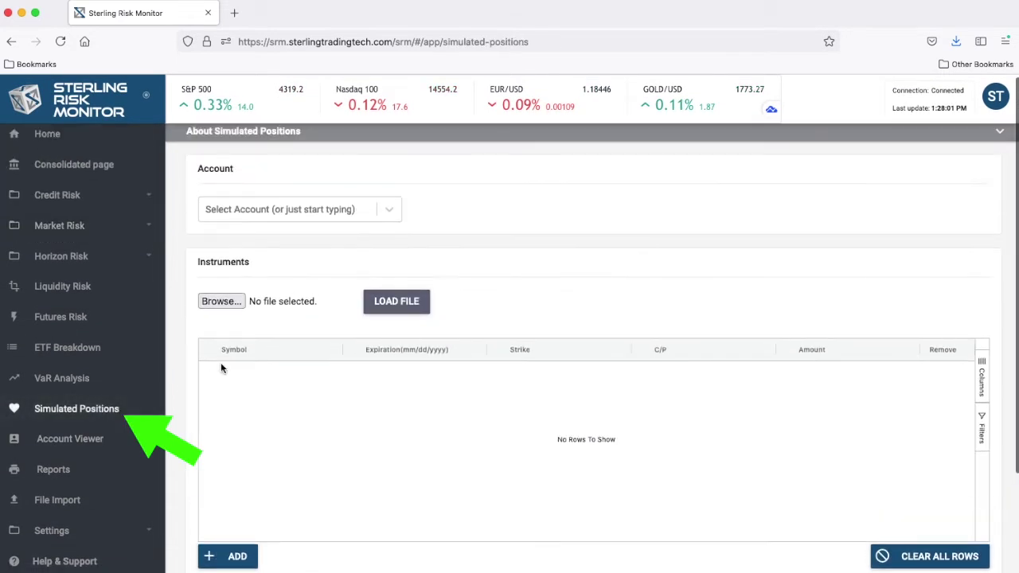
pyautogui.click(369, 214)
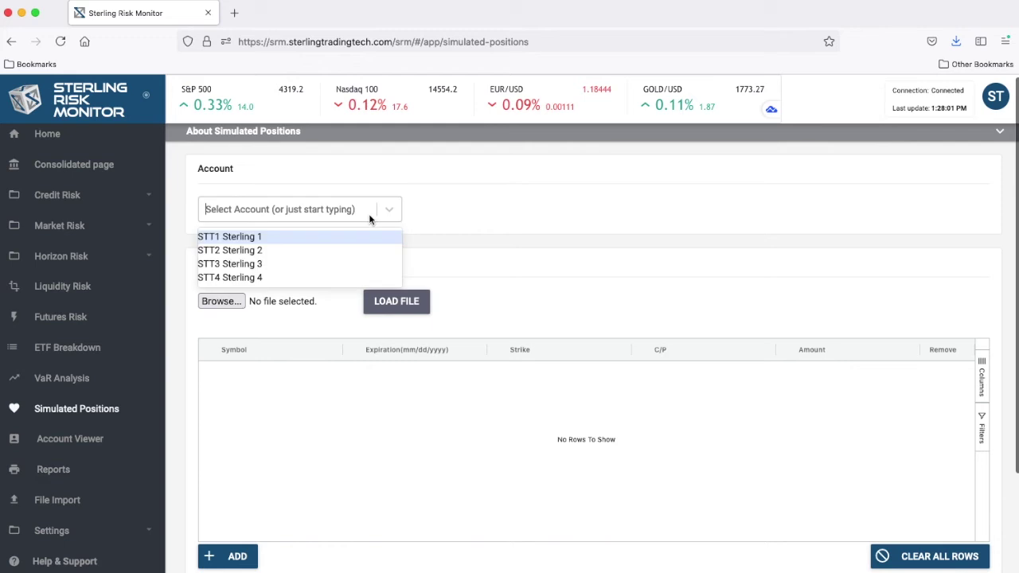
pyautogui.click(343, 266)
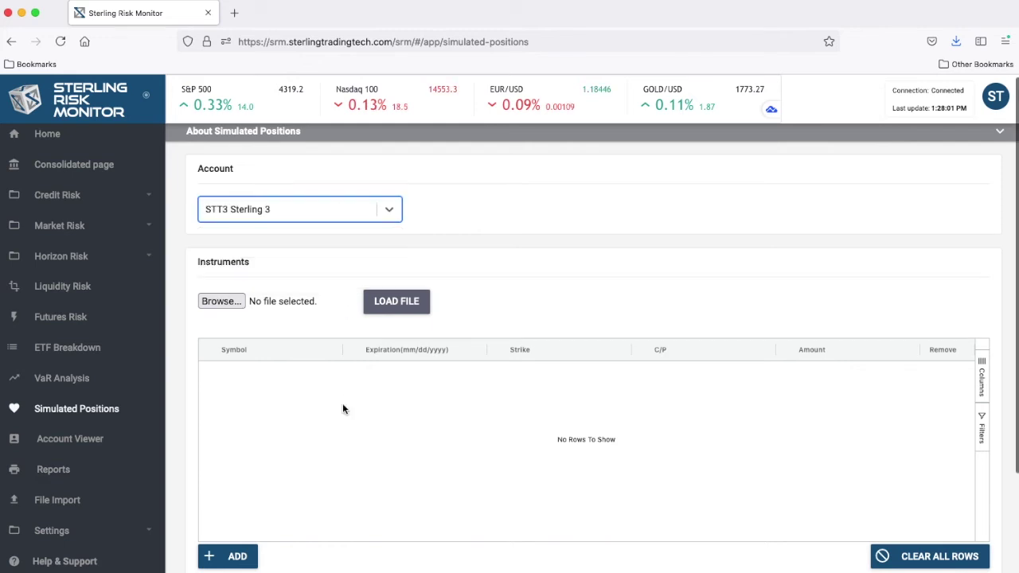
# - Add an instrument row with symbol SPY, expiration 7/23/2021 and strike 400
pyautogui.scroll(-1, 343, 408)
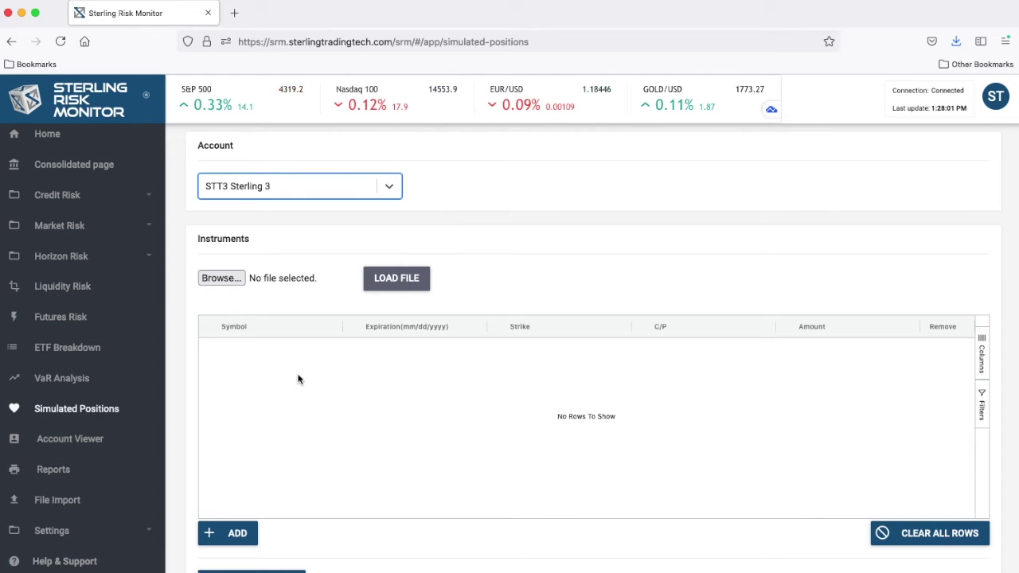
pyautogui.click(234, 534)
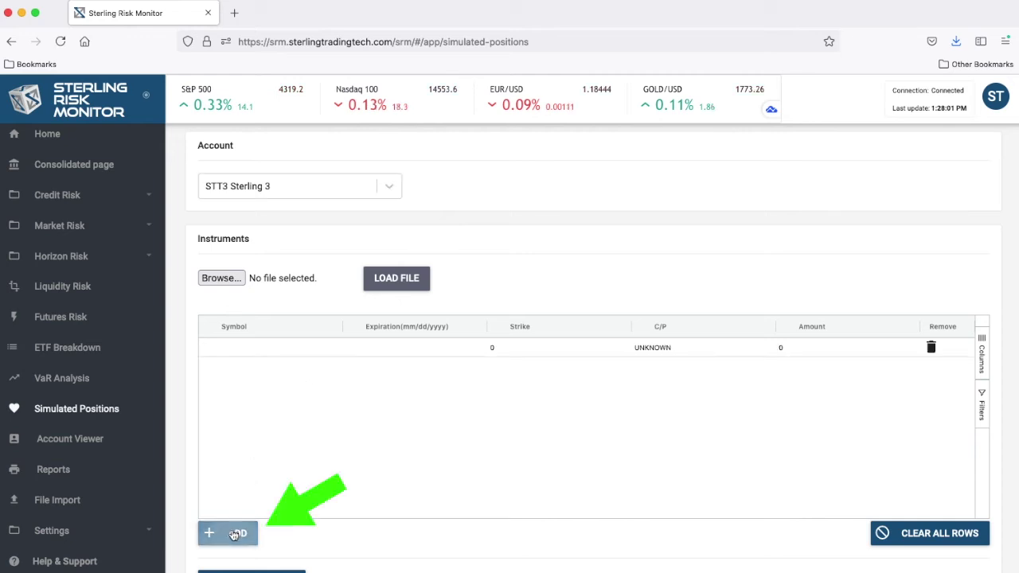
pyautogui.doubleClick(251, 348)
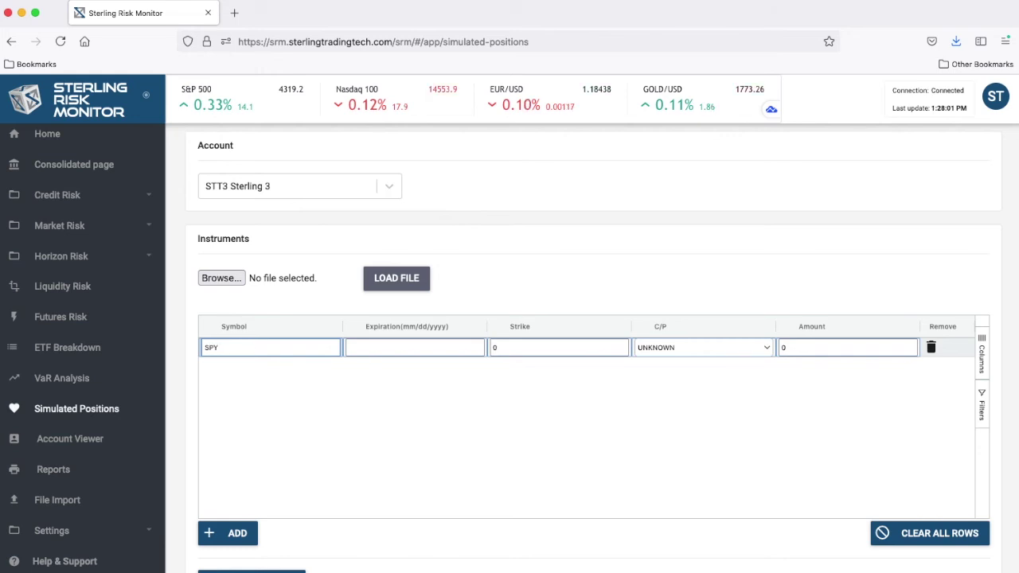
pyautogui.click(361, 348)
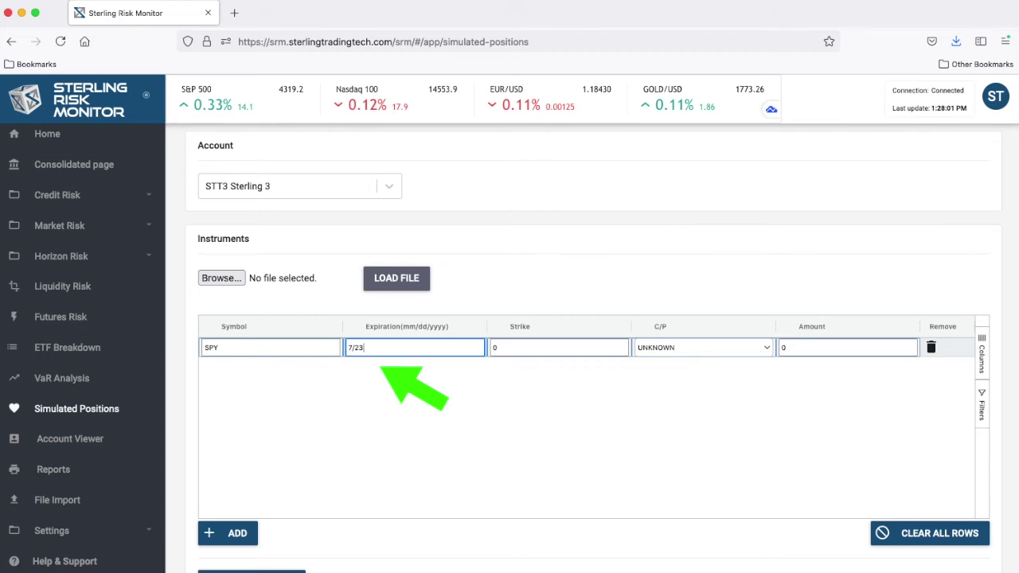
pyautogui.press('Tab')
pyautogui.write('4')
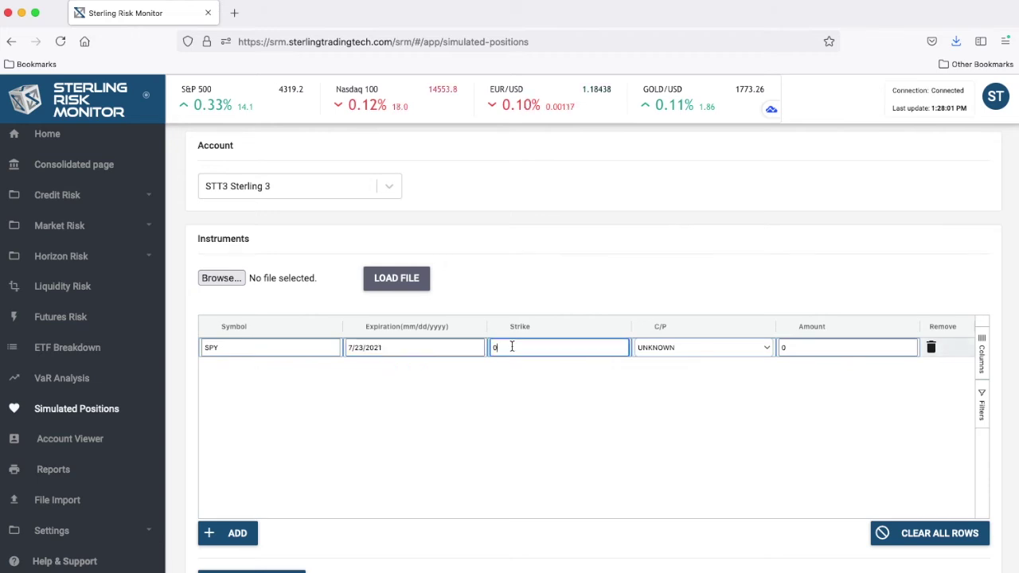
# - Set the SPY instrument to PUT with an amount of 300 and update the account's positions
pyautogui.click(665, 360)
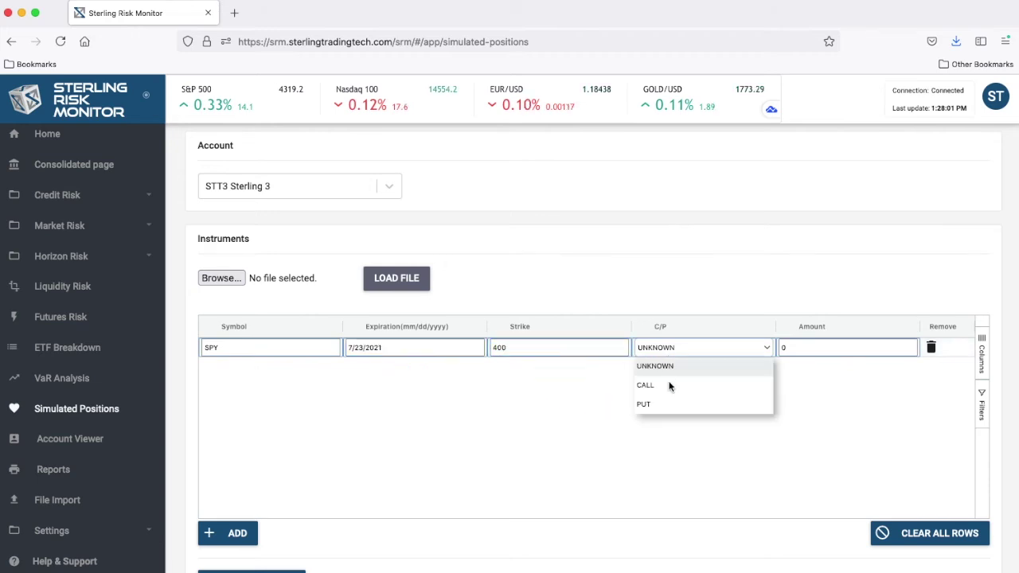
pyautogui.click(668, 407)
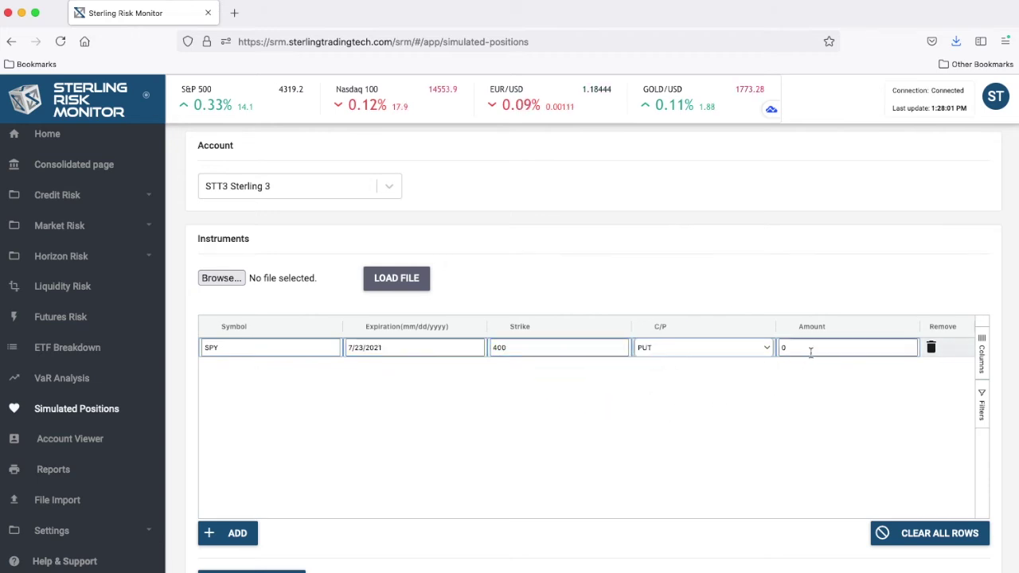
pyautogui.press('Tab')
pyautogui.press('BackSpace')
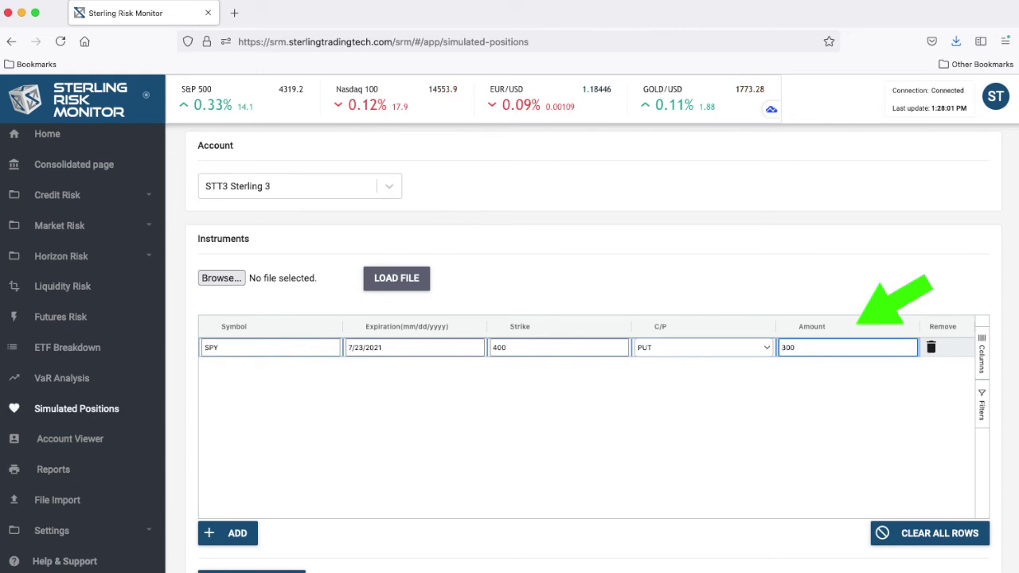
pyautogui.write('300')
pyautogui.scroll(-1, 751, 432)
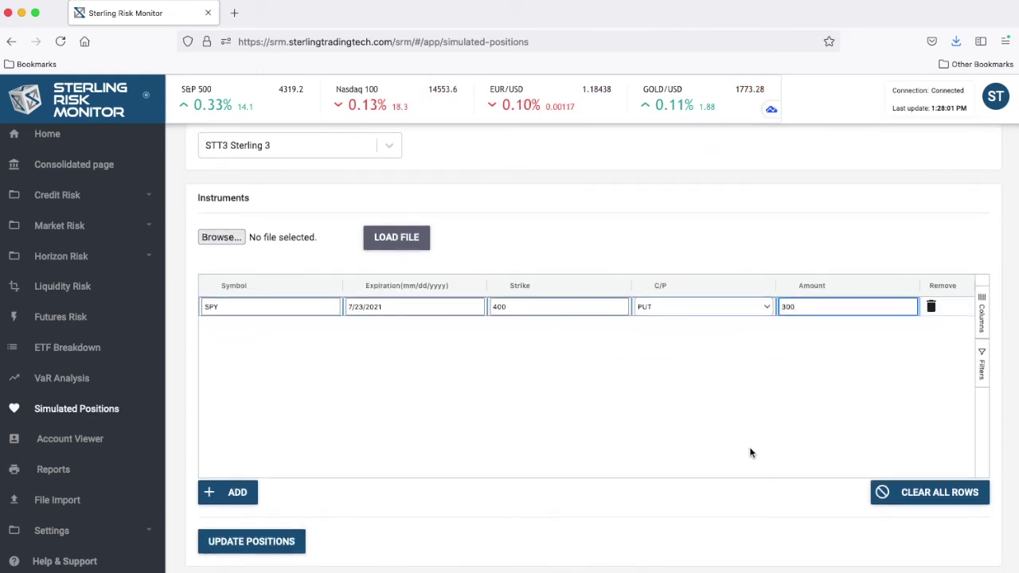
pyautogui.click(750, 453)
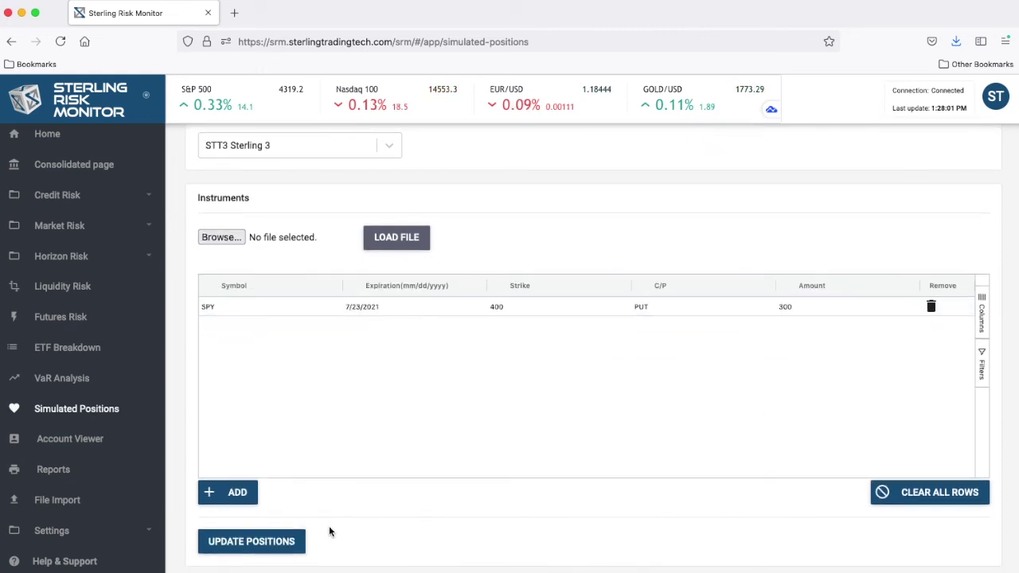
pyautogui.click(300, 543)
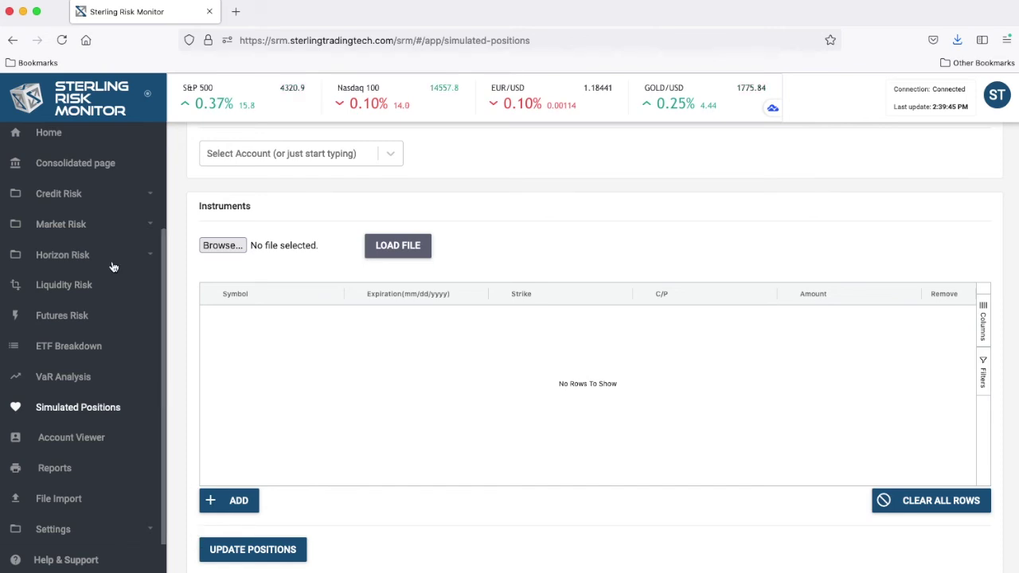
# - Inspect account STT3 in the Risk Shocks table down to the simulated SPY put among its SPY positions
pyautogui.click(94, 228)
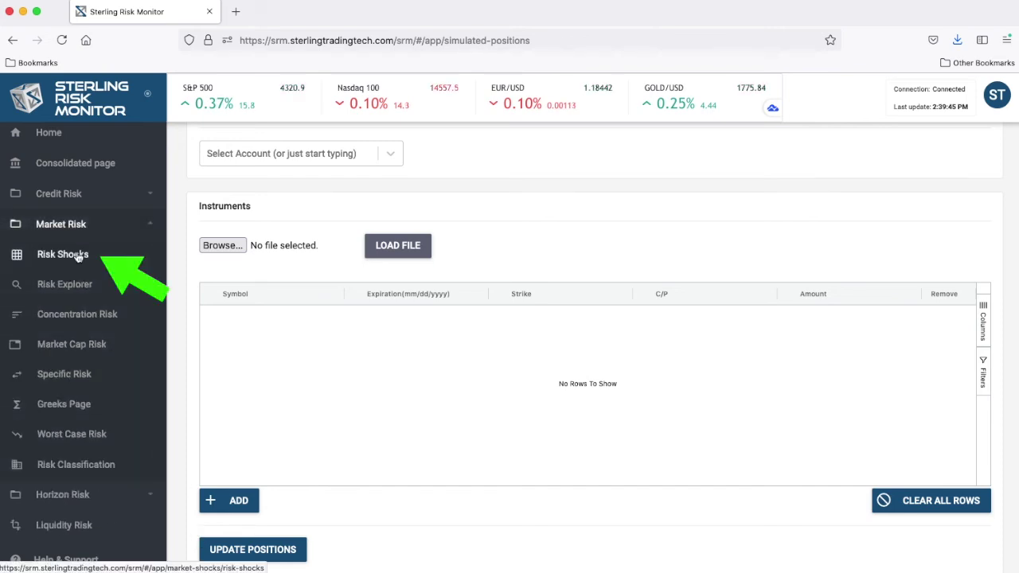
pyautogui.click(78, 254)
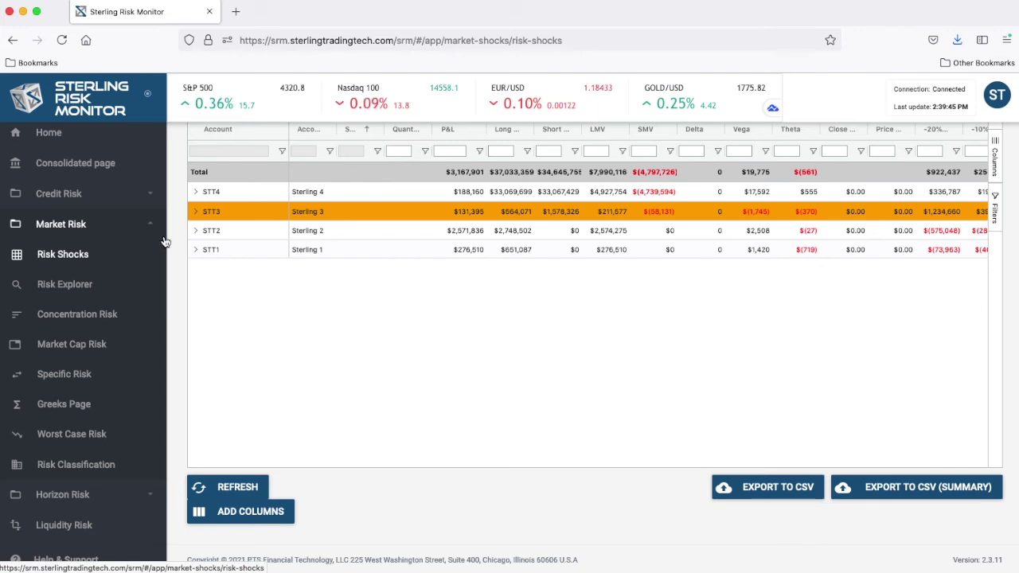
pyautogui.click(194, 213)
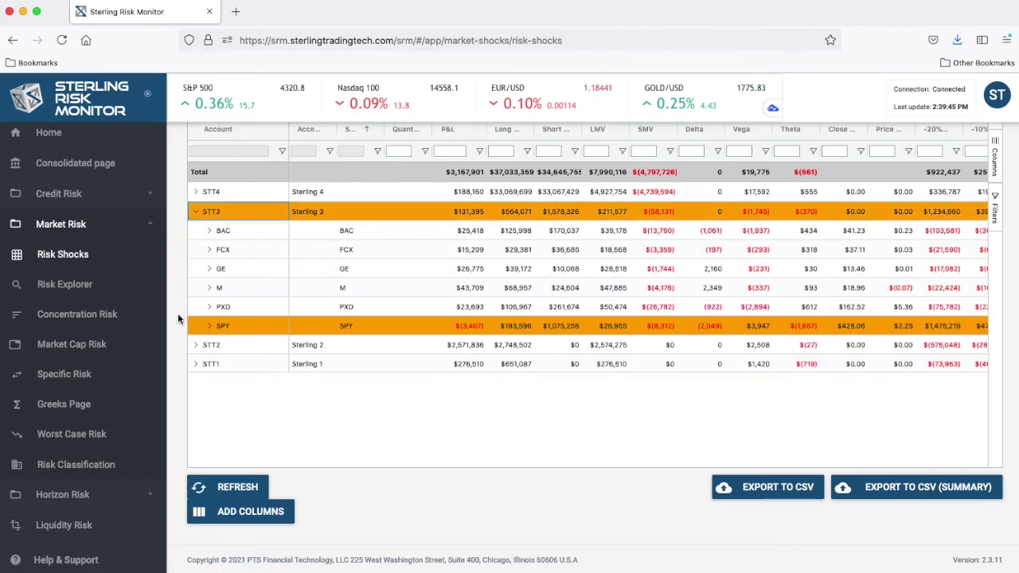
pyautogui.click(207, 329)
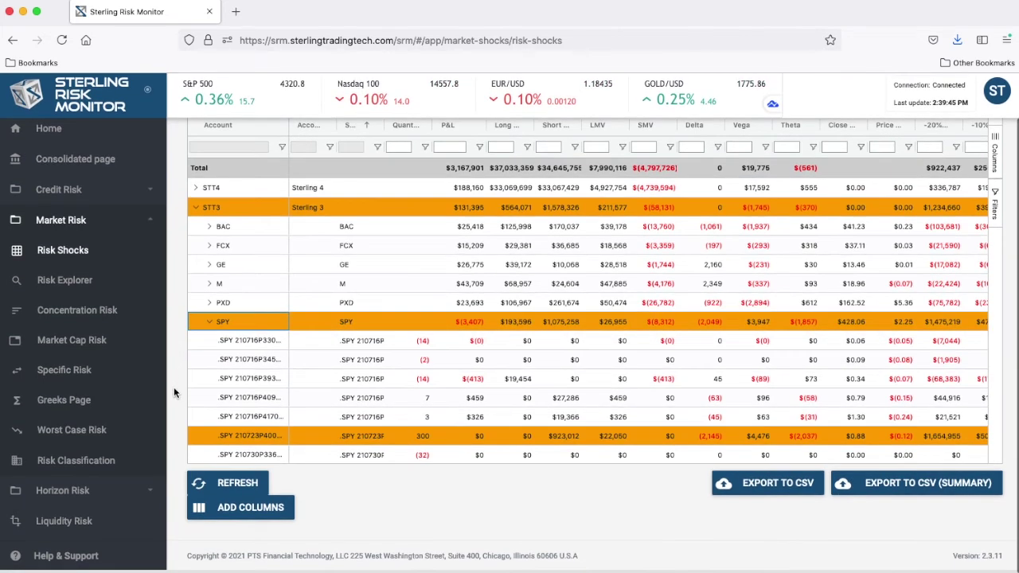
pyautogui.scroll(-3, 218, 396)
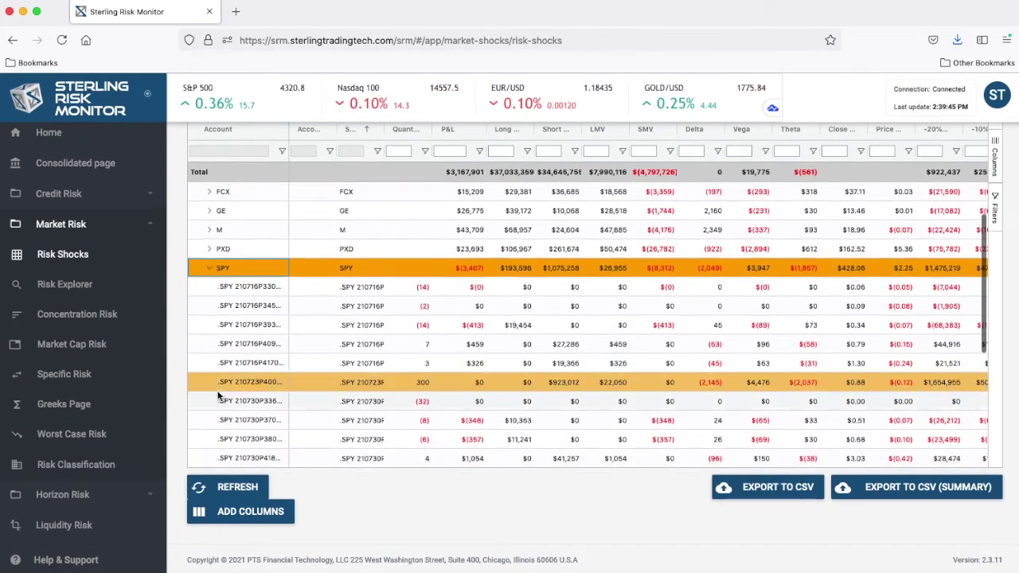
pyautogui.scroll(-2, 218, 395)
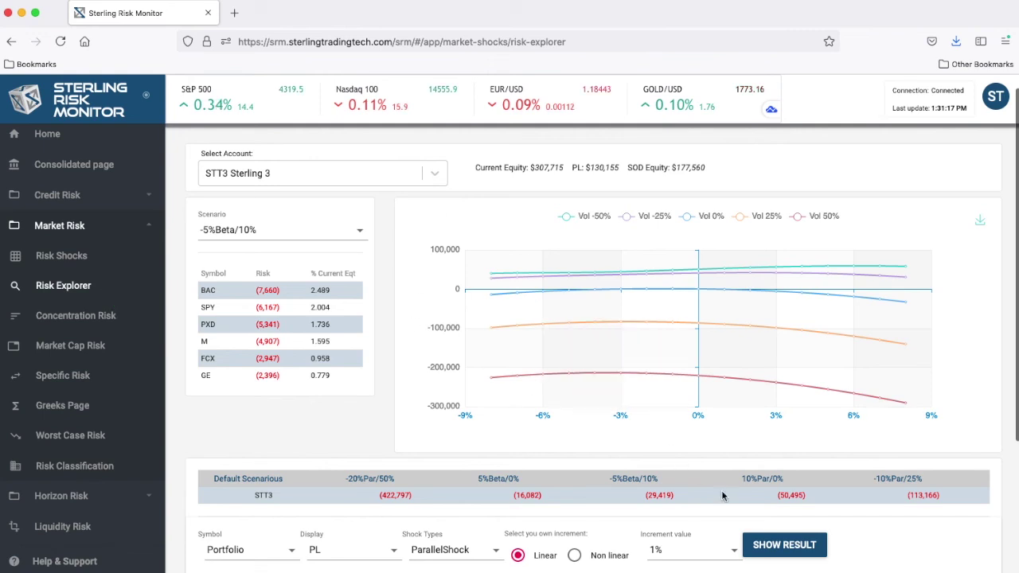
# - Show the STT3 portfolio's Risk Explorer results for ParallelShock with linear 1% increments and examine the scenario chart and shock table
pyautogui.click(787, 545)
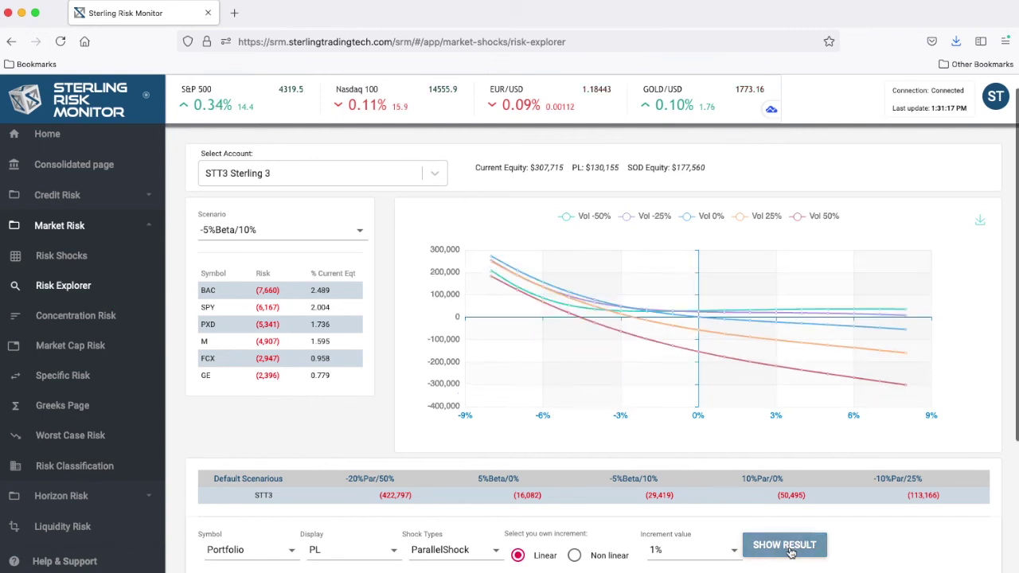
pyautogui.scroll(-3, 790, 552)
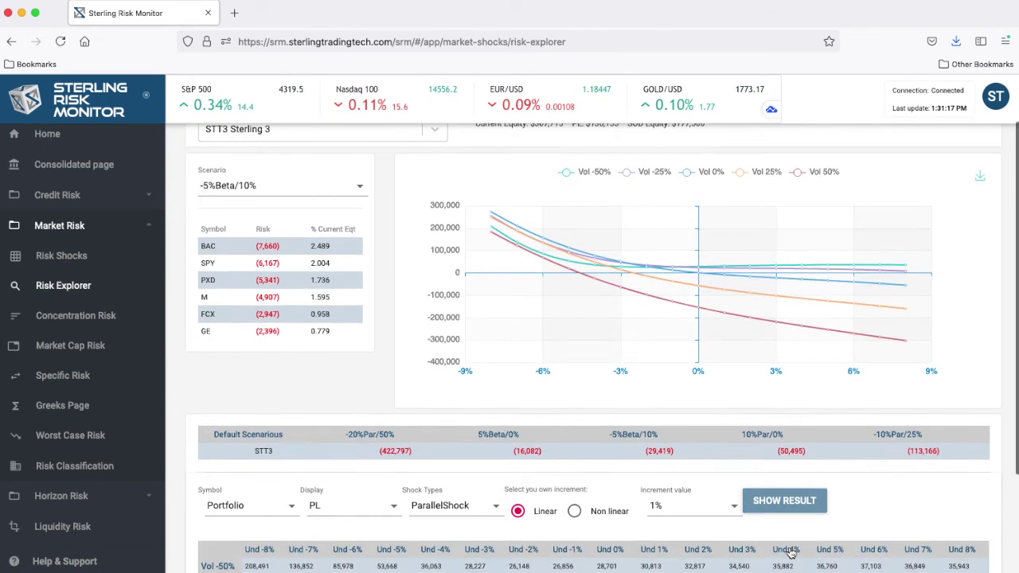
pyautogui.scroll(-1, 790, 549)
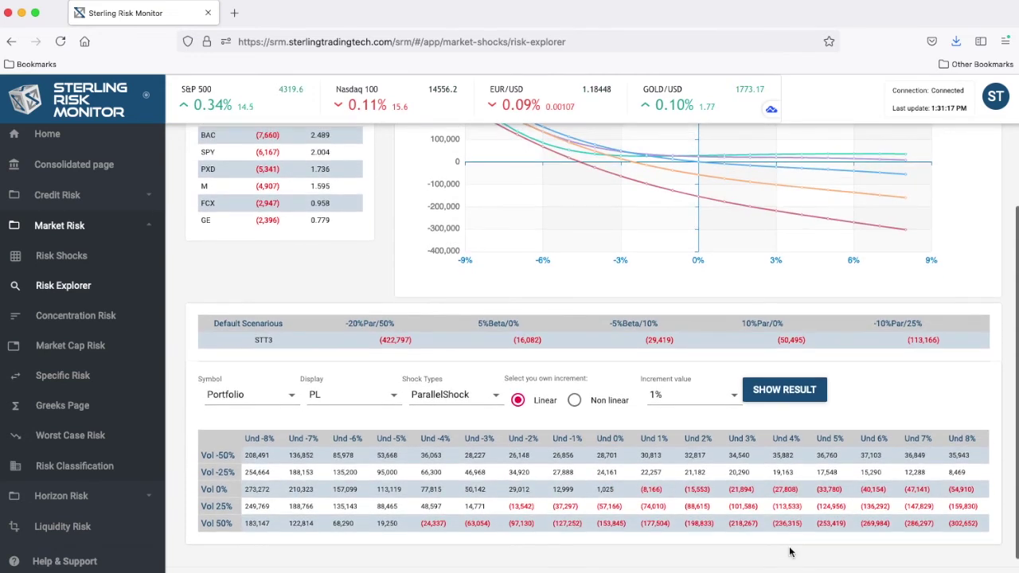
pyautogui.scroll(1, 790, 553)
pyautogui.scroll(1, 790, 553)
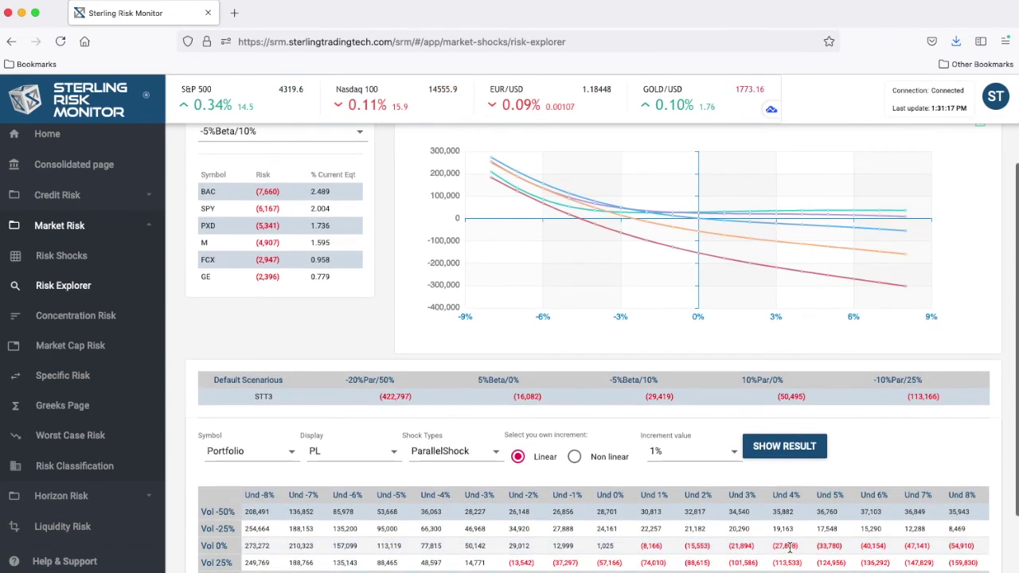
pyautogui.scroll(2, 790, 548)
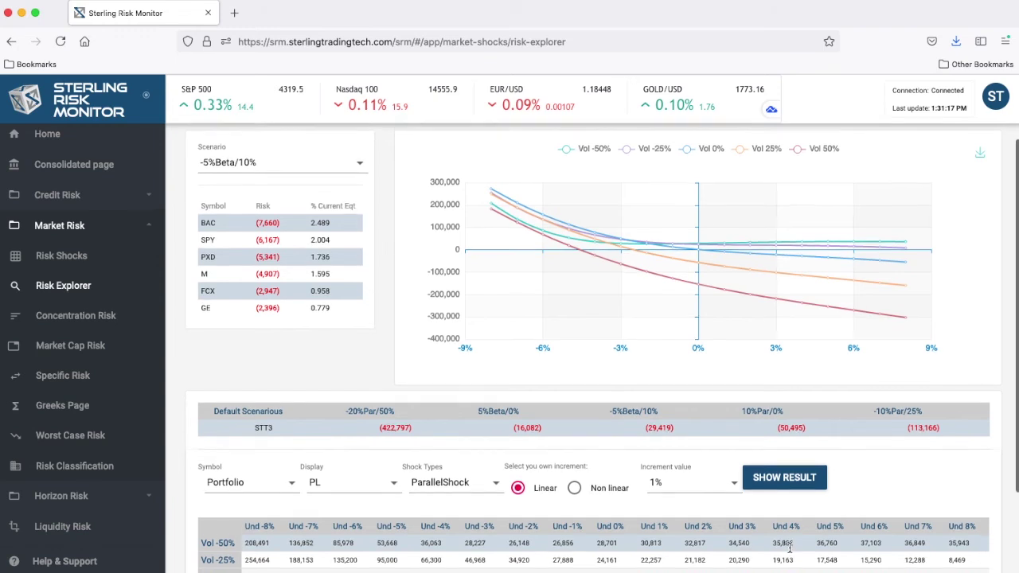
pyautogui.scroll(1, 790, 547)
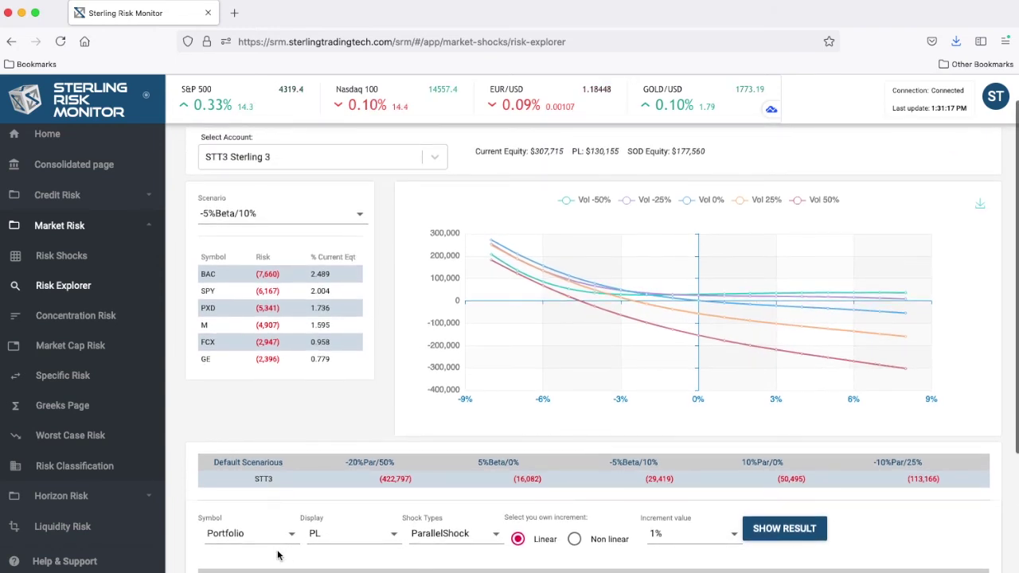
# - Return to the Simulated Positions page and load the simulated instruments of account STT3 Sterling 3
pyautogui.scroll(-5, 119, 466)
pyautogui.scroll(-3, 102, 481)
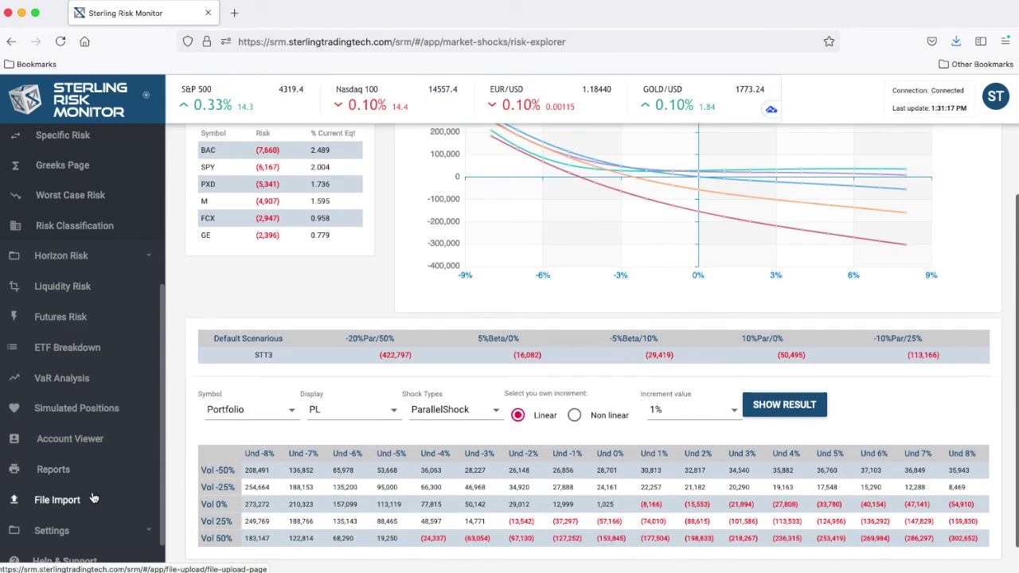
pyautogui.click(60, 408)
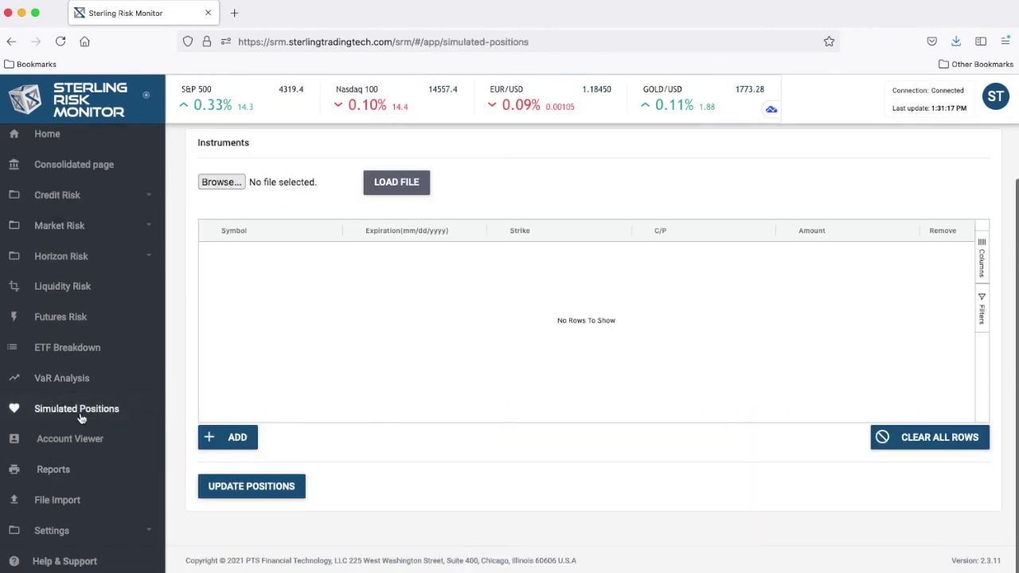
pyautogui.scroll(2, 187, 363)
pyautogui.click(271, 166)
pyautogui.click(275, 216)
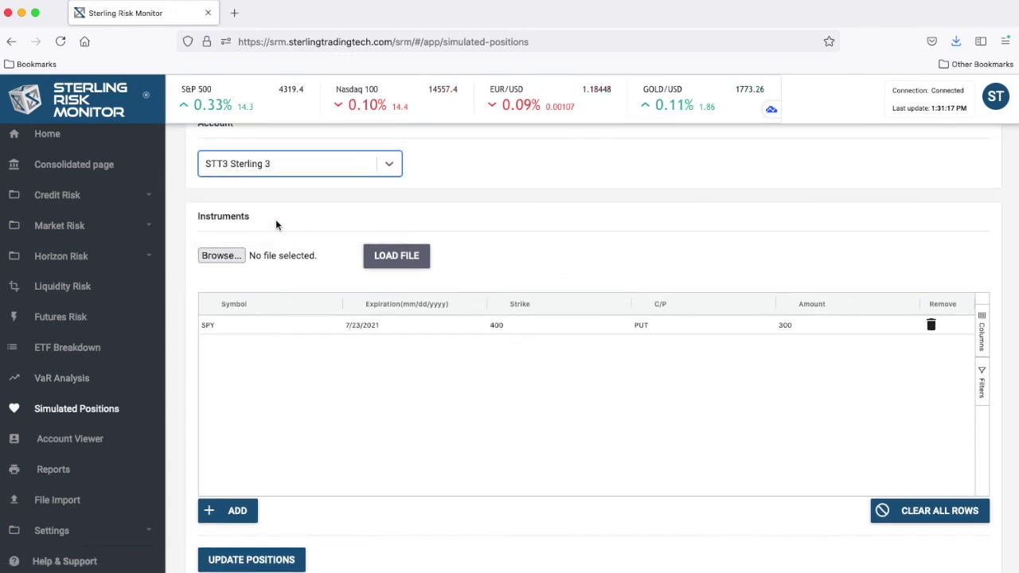
# - Update account STT3's positions with the simulated SPY put removed, and return to the Home page
pyautogui.click(928, 328)
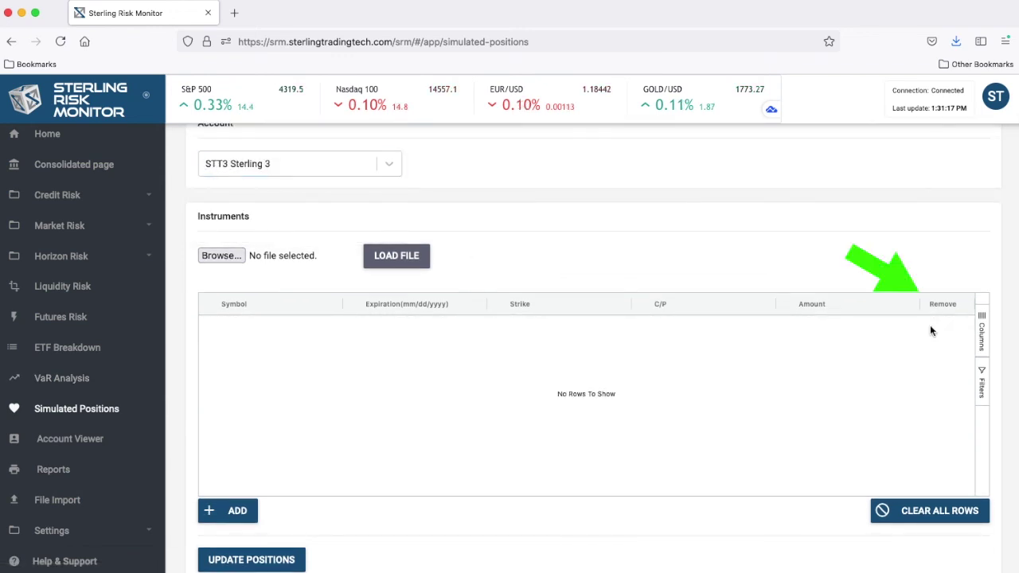
pyautogui.scroll(-2, 906, 369)
pyautogui.click(297, 498)
pyautogui.scroll(2, 382, 483)
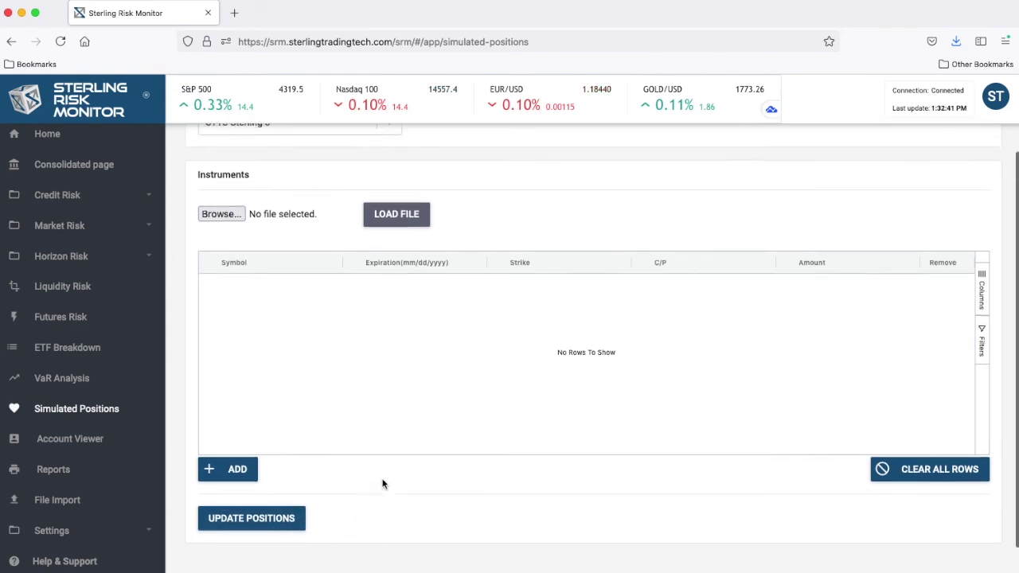
pyautogui.click(94, 167)
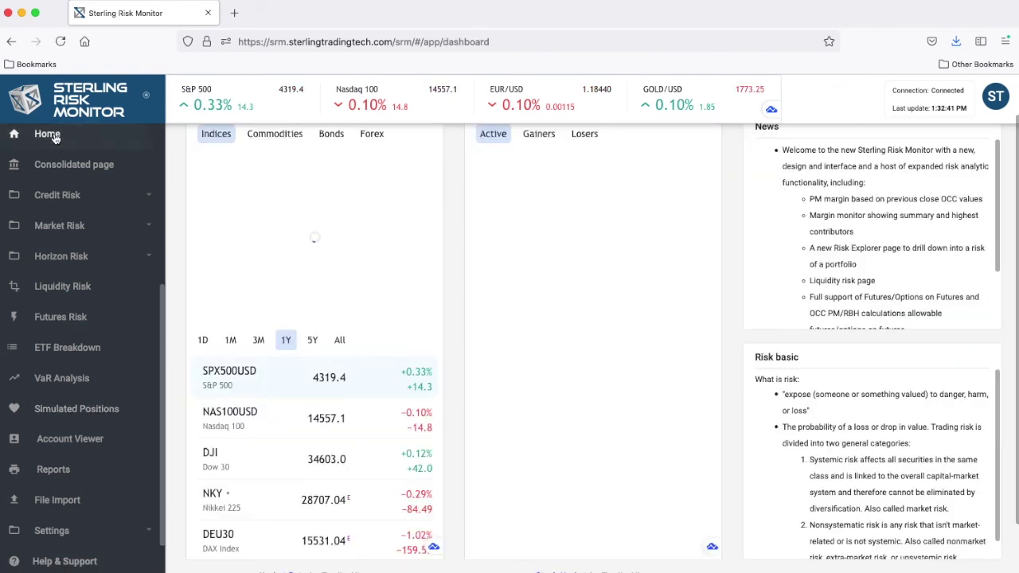